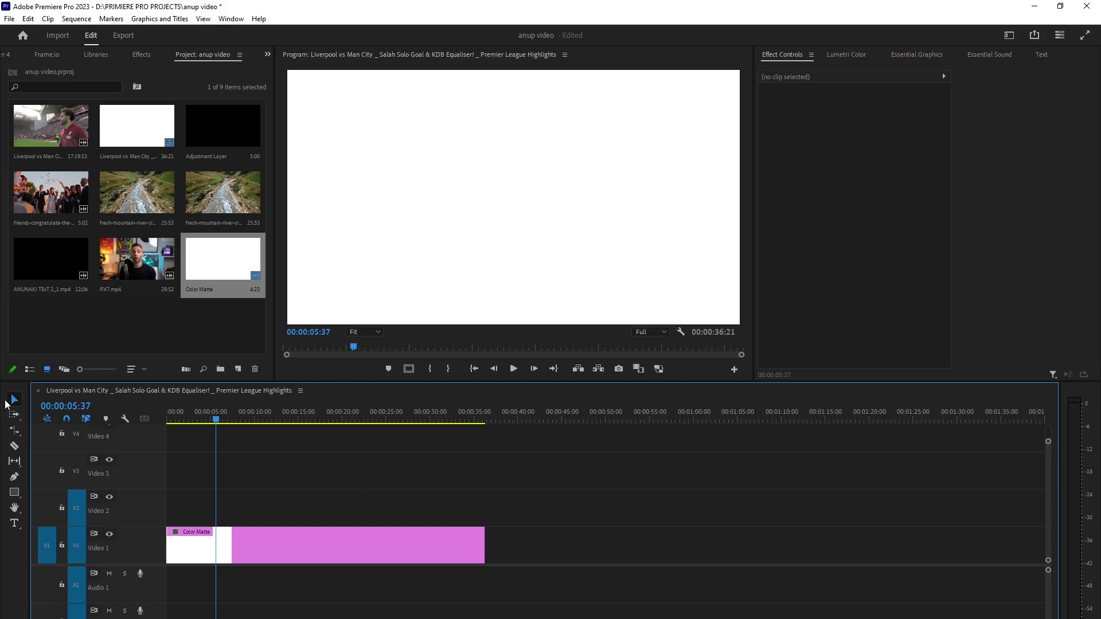
Activate the Type tool (T), switching briefly to Selection (V) and back
left_click(15, 525)
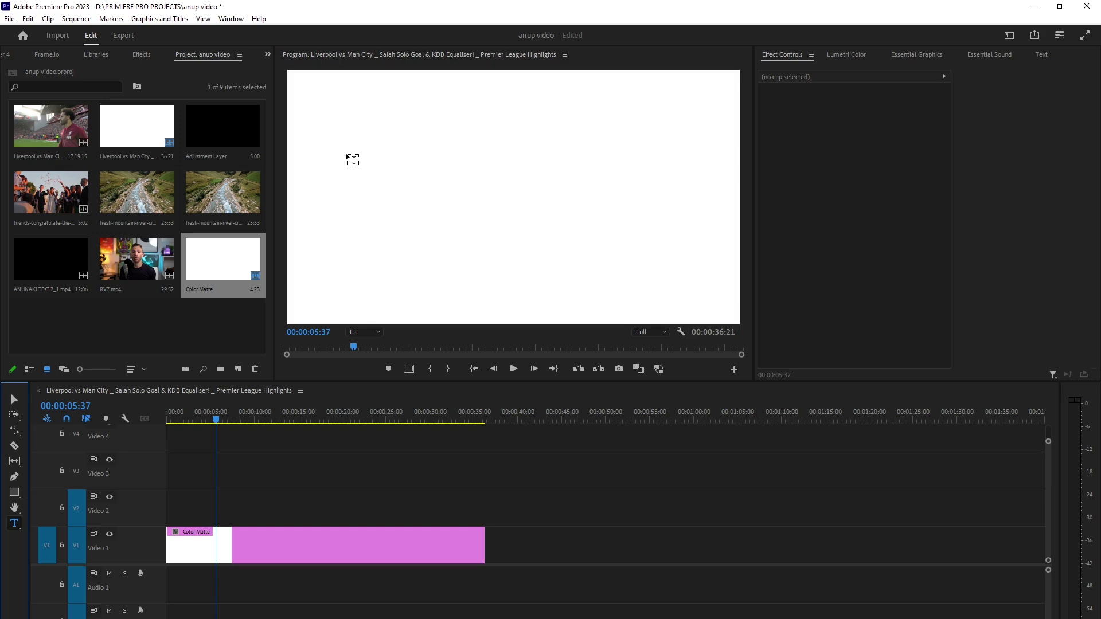
key("v")
key("t")
Create a text box on the white frame and expand its Text settings in Effect Controls
left_click(374, 161)
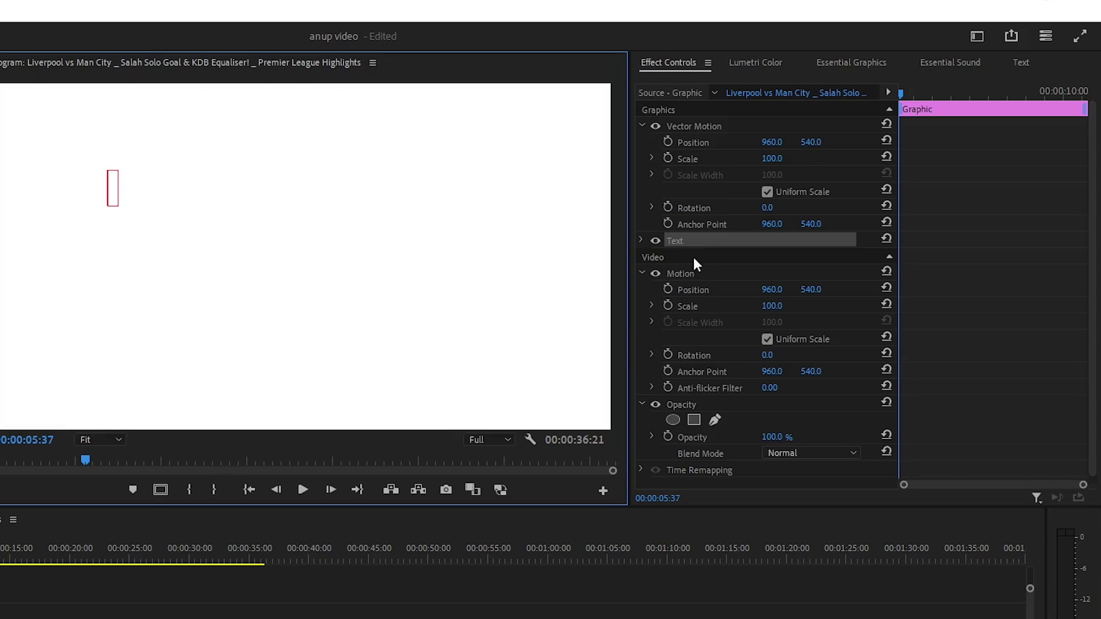
left_click(642, 240)
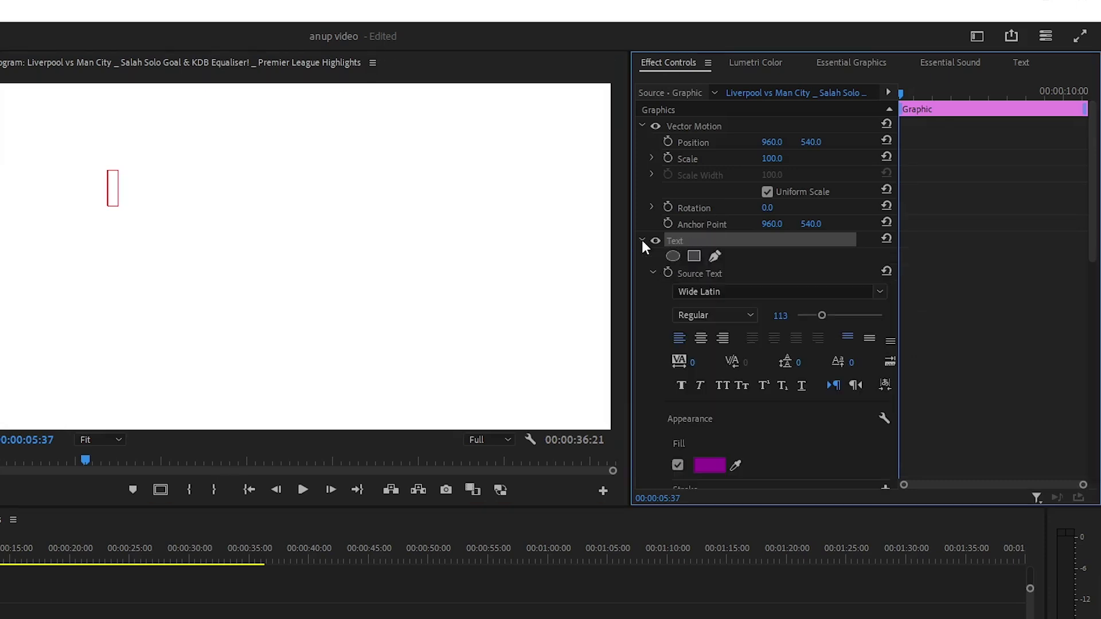
left_click(640, 240)
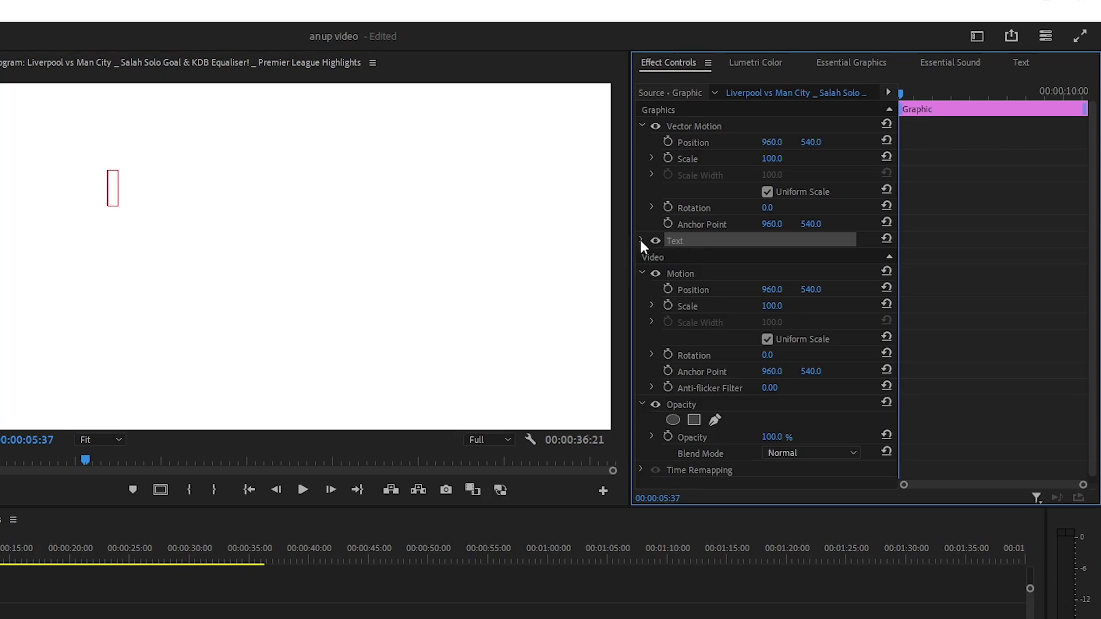
left_click(641, 240)
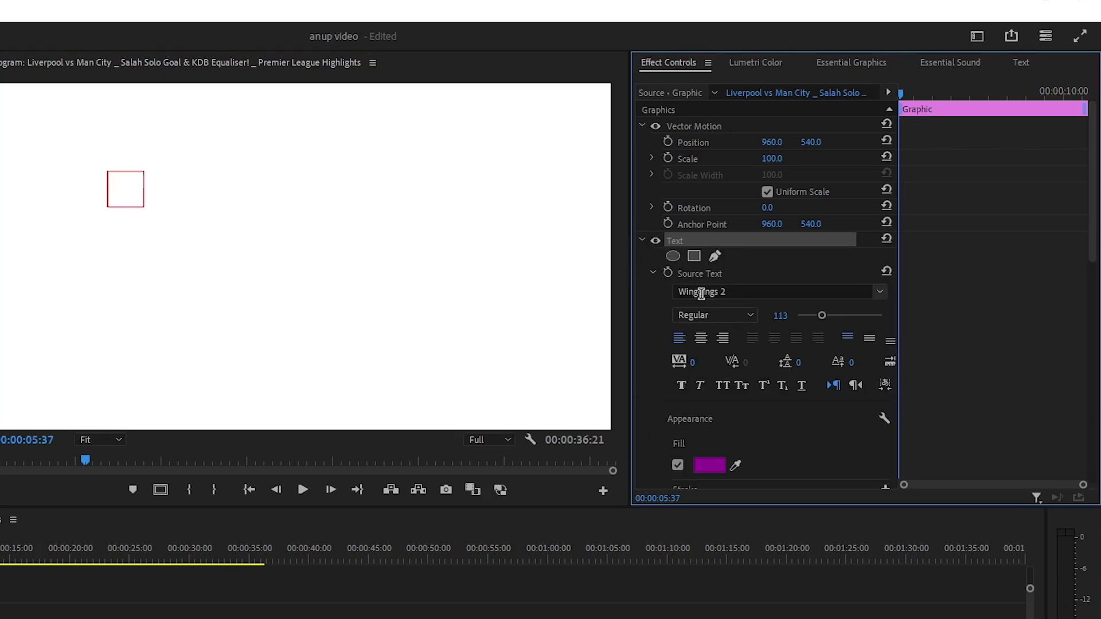
scroll(700, 294, "up", 1)
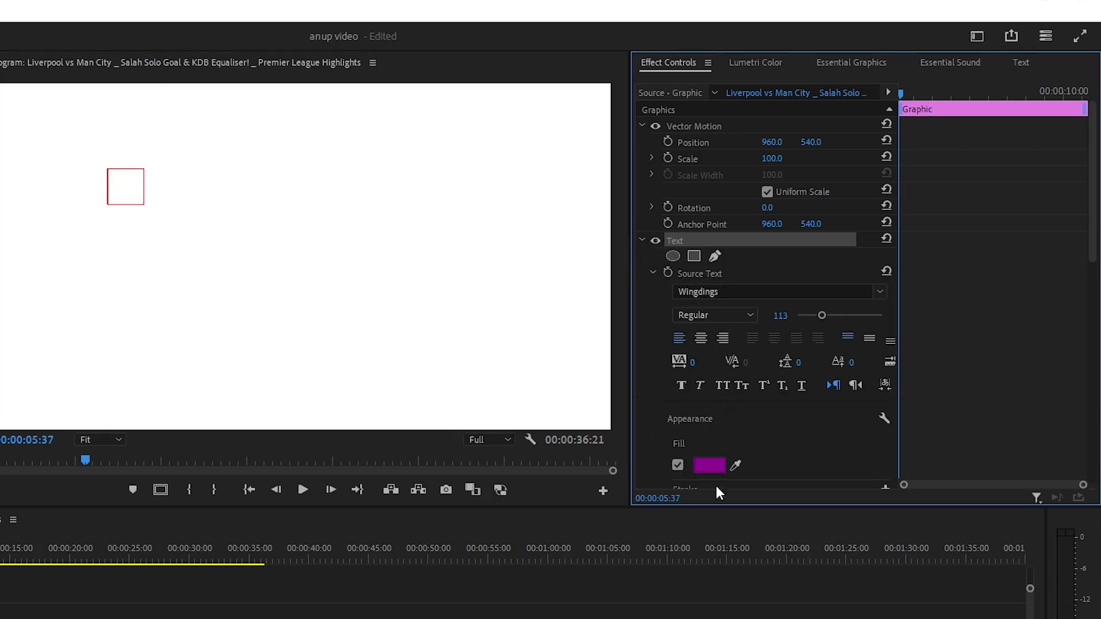
scroll(768, 442, "down", 2)
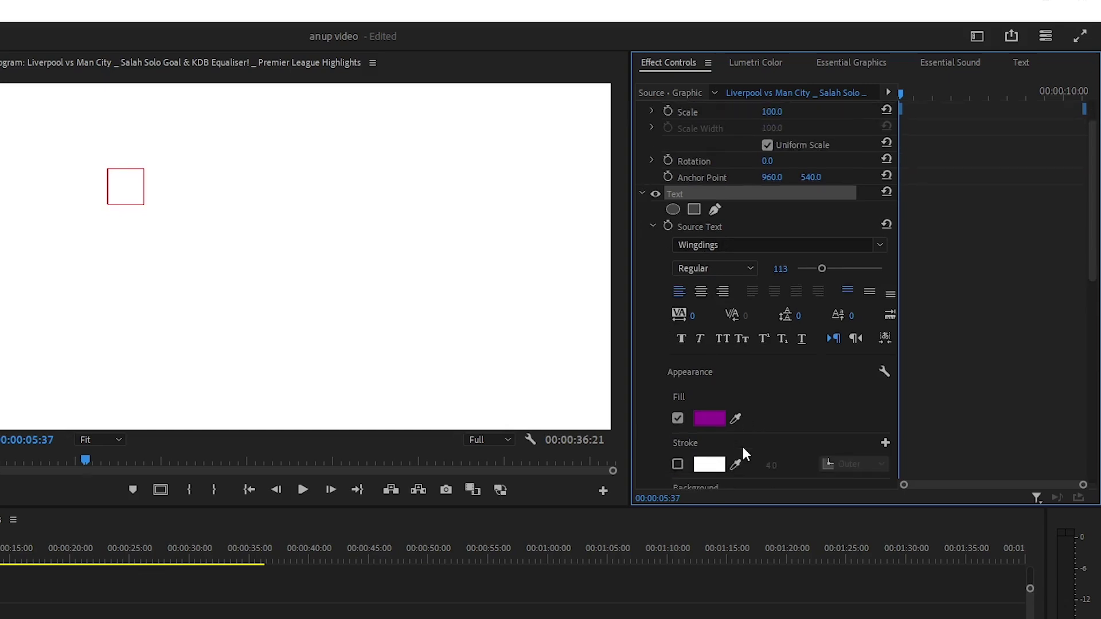
Change the text fill from purple to dark blue (001997)
left_click(714, 405)
mouse_move(389, 399)
left_mouse_down()
mouse_move(387, 382)
mouse_move(386, 481)
left_mouse_up()
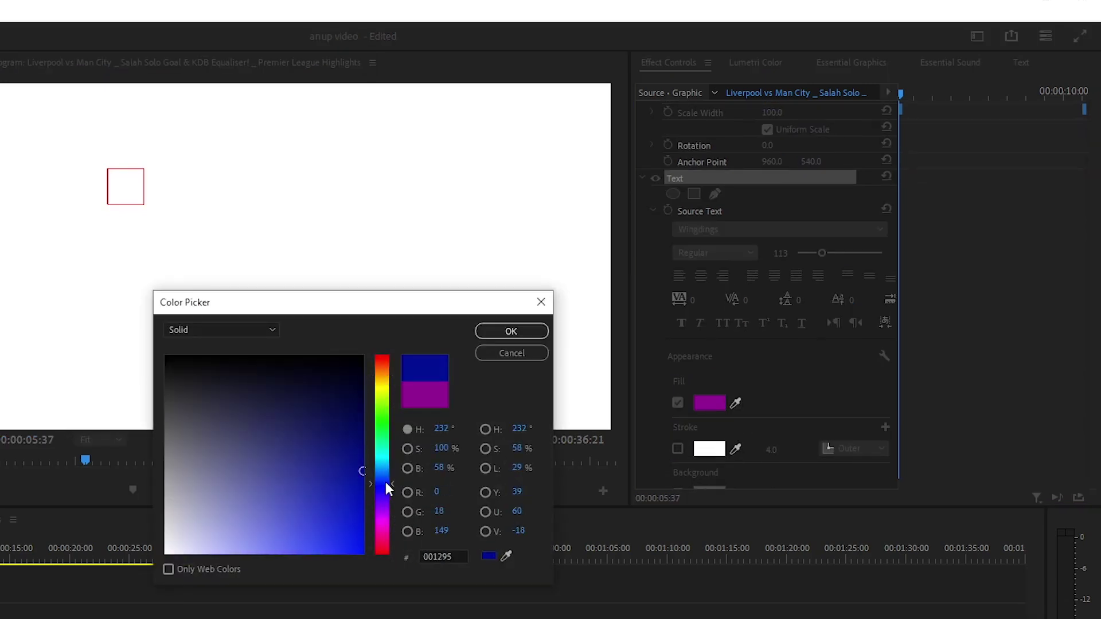
left_click(508, 333)
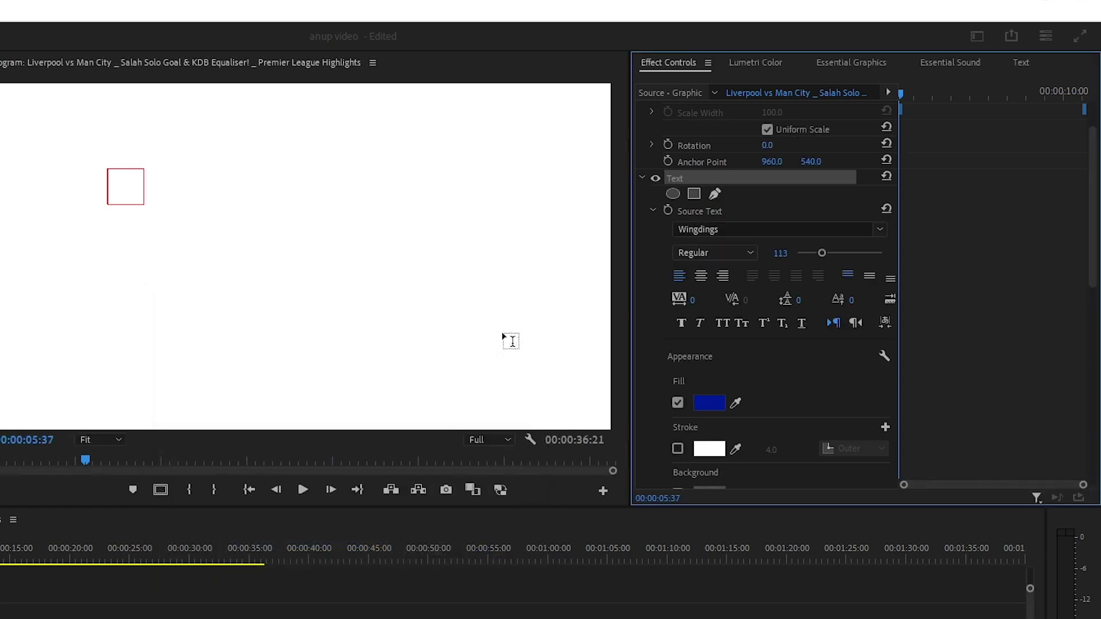
left_click(111, 185)
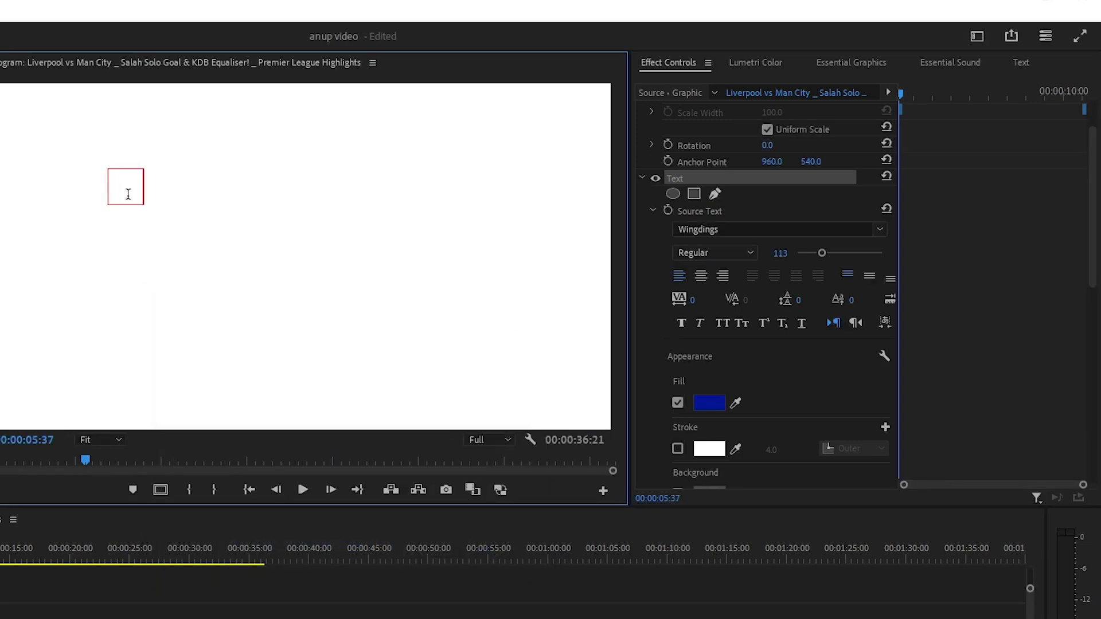
Clear the stray symbol characters and switch the font to Neue Helvetica BQ by searching 'hel'
type("mo")
key("BackSpace")
key("BackSpace")
left_click(743, 230)
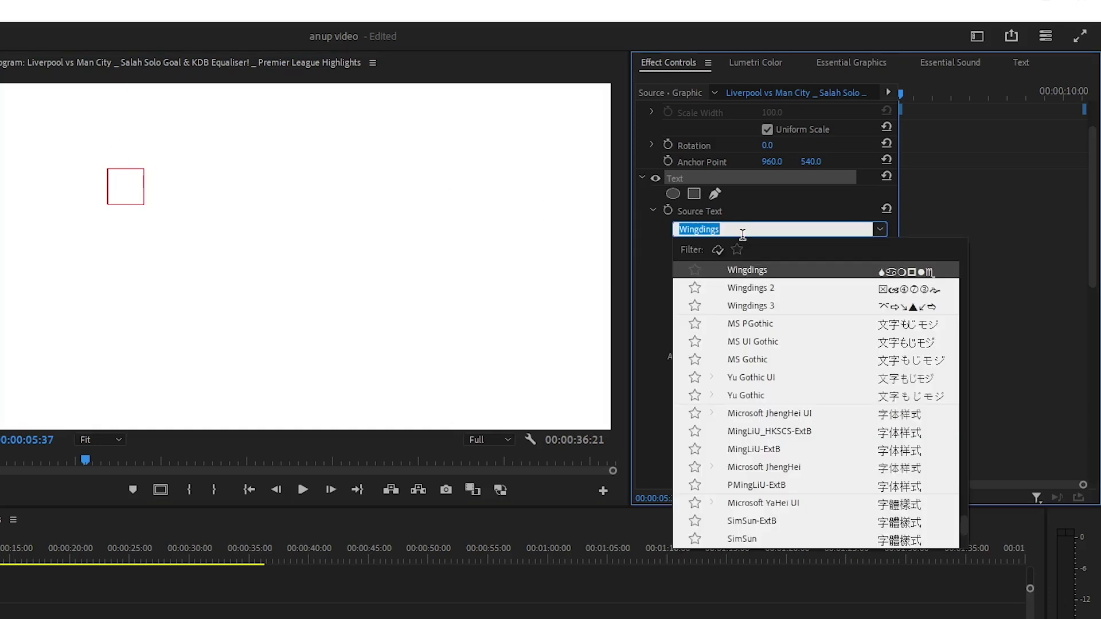
left_click(663, 229)
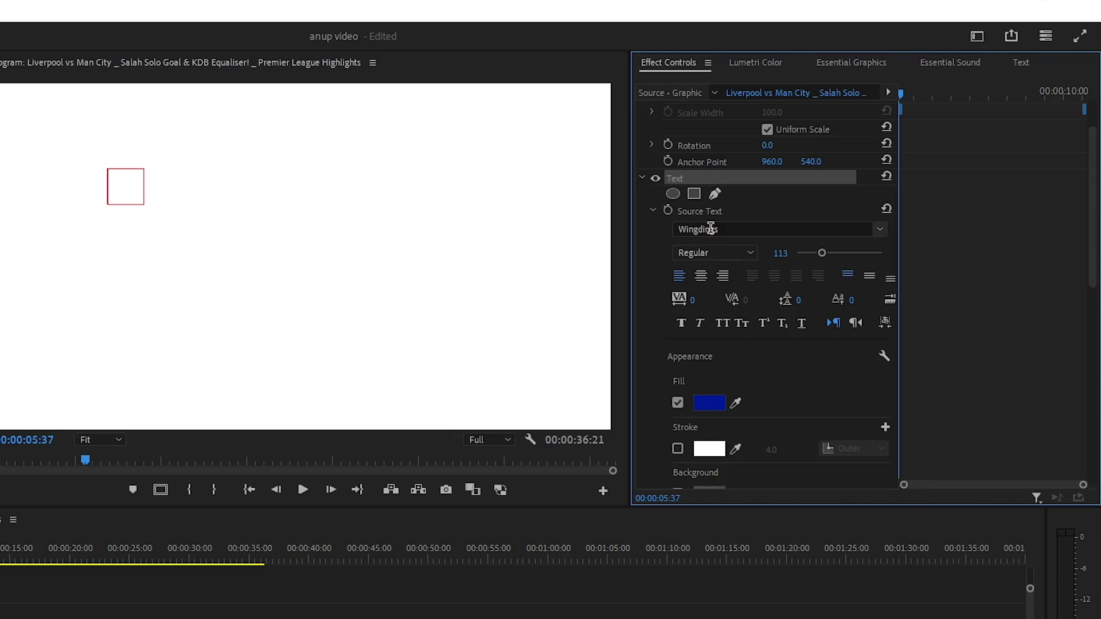
left_click(716, 230)
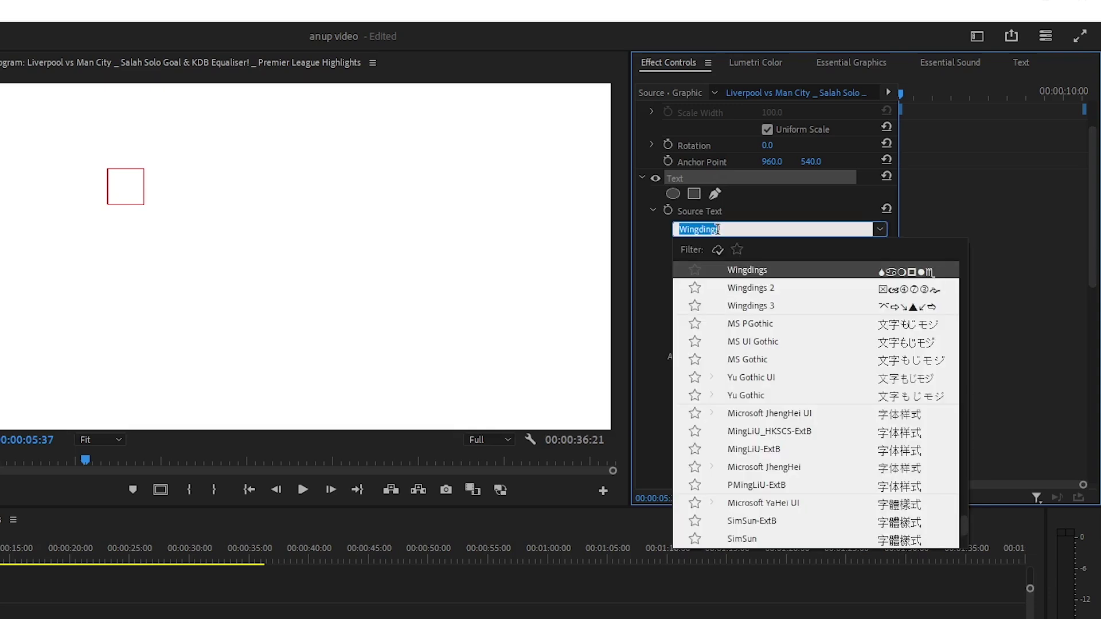
type("hel")
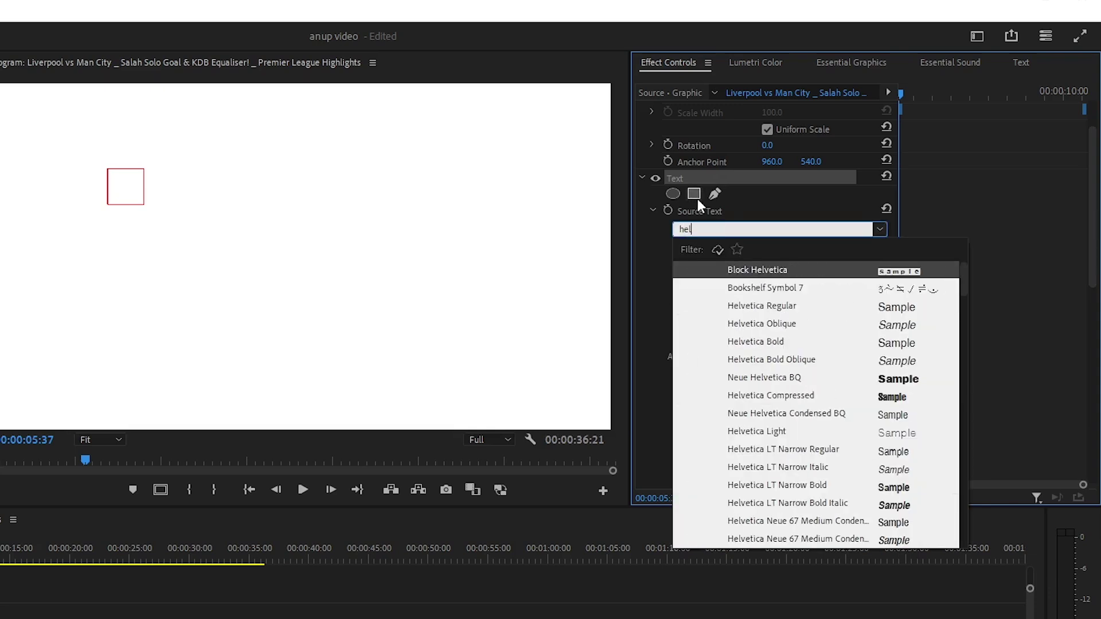
left_click(731, 377)
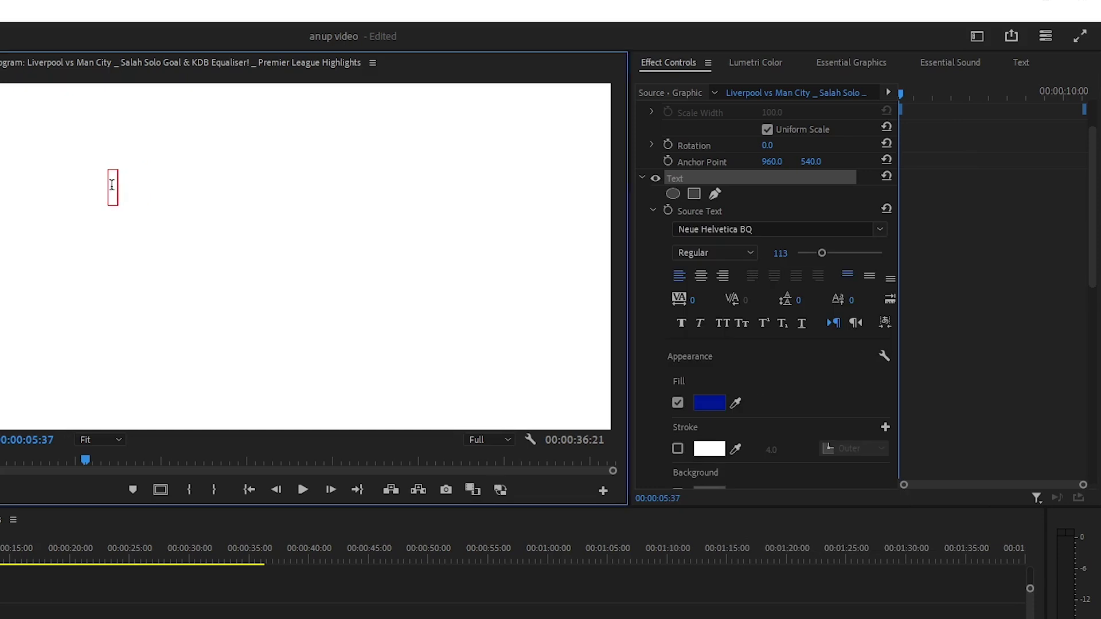
Type 'motion graphic', retype the o in 'motion', and collapse the Text settings
type("motion graphic")
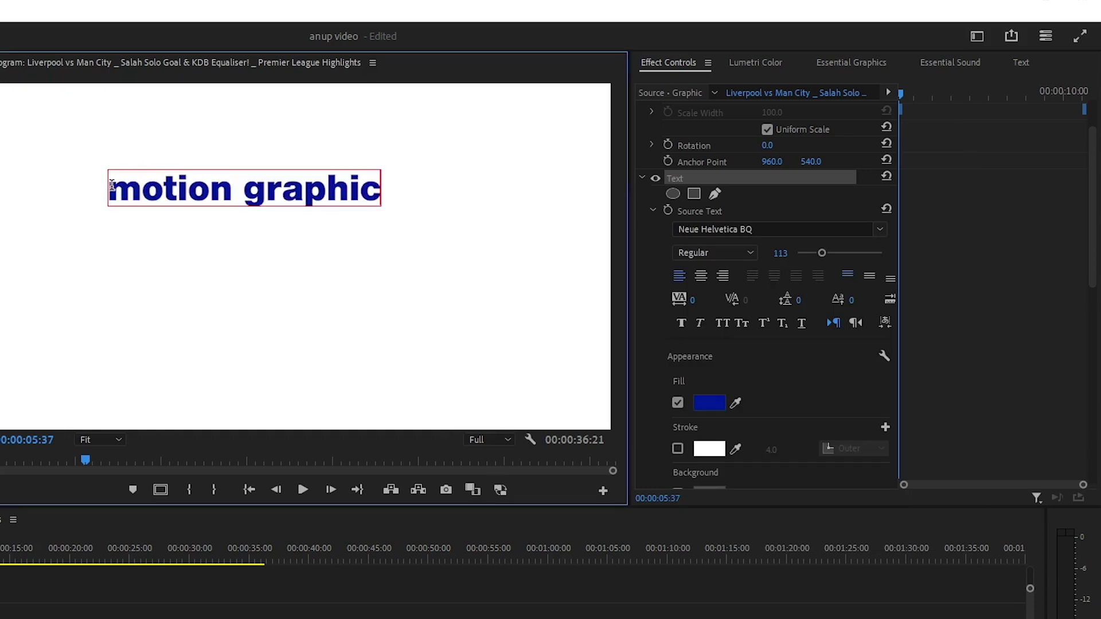
left_click(306, 194)
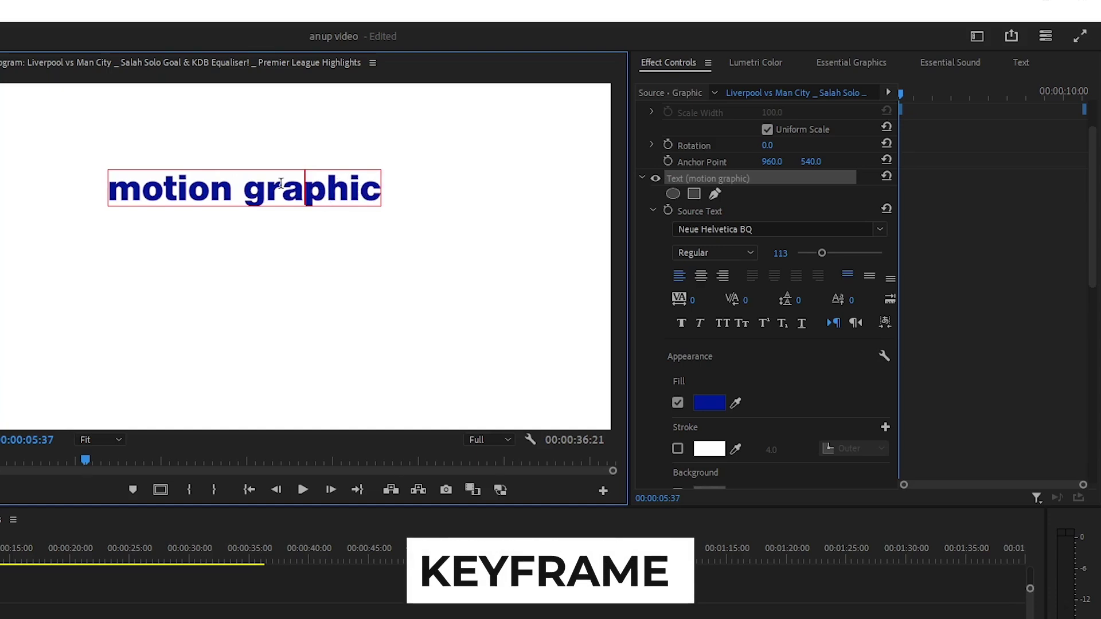
left_click(234, 191)
left_click(191, 192)
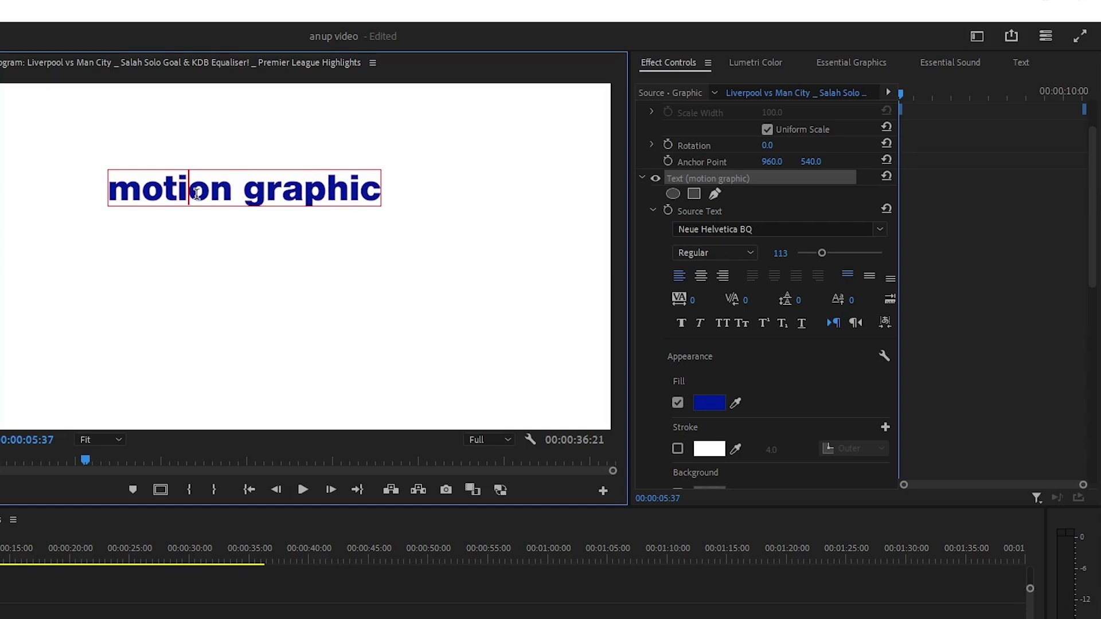
left_click(143, 192)
left_click(163, 192)
key("BackSpace")
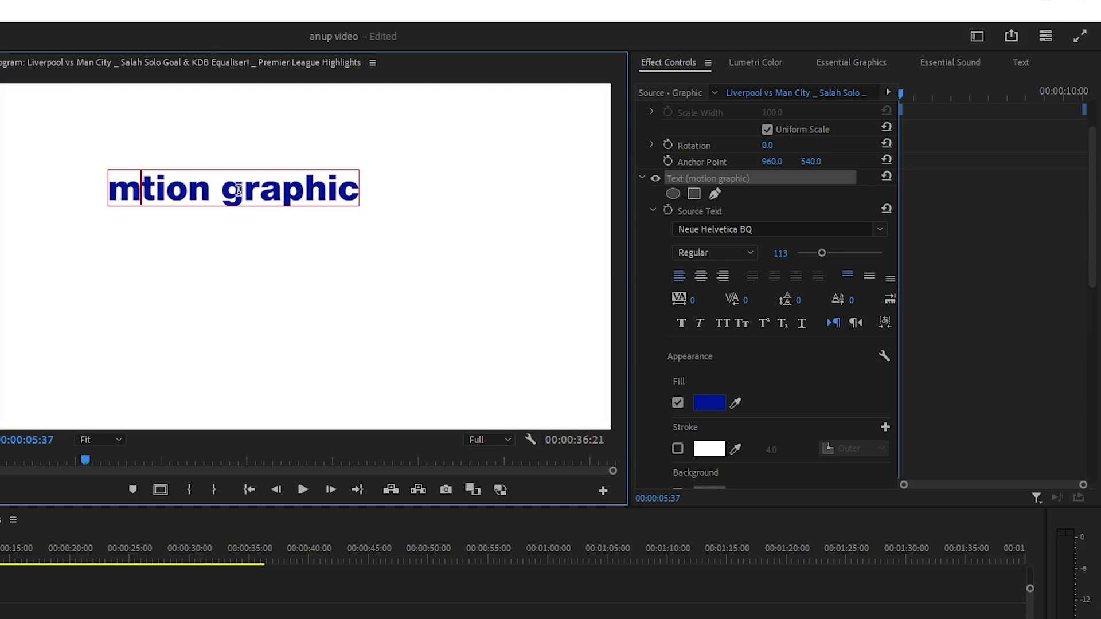
type("o")
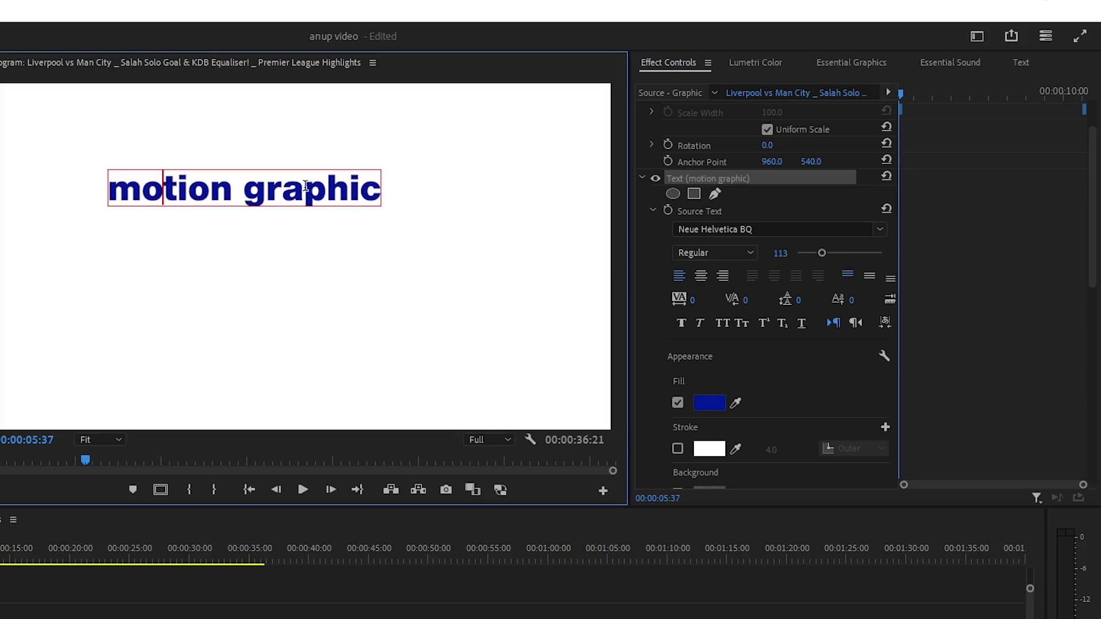
left_click(642, 176)
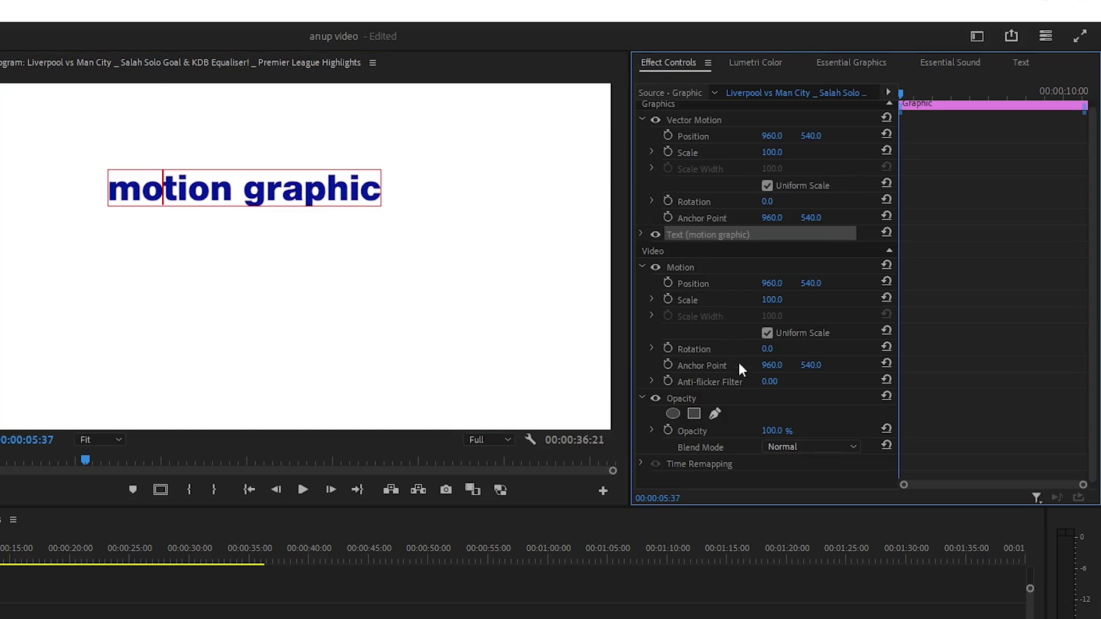
Drag the title near the top of the frame, to Position 1086.5, 299.2
left_click(690, 269)
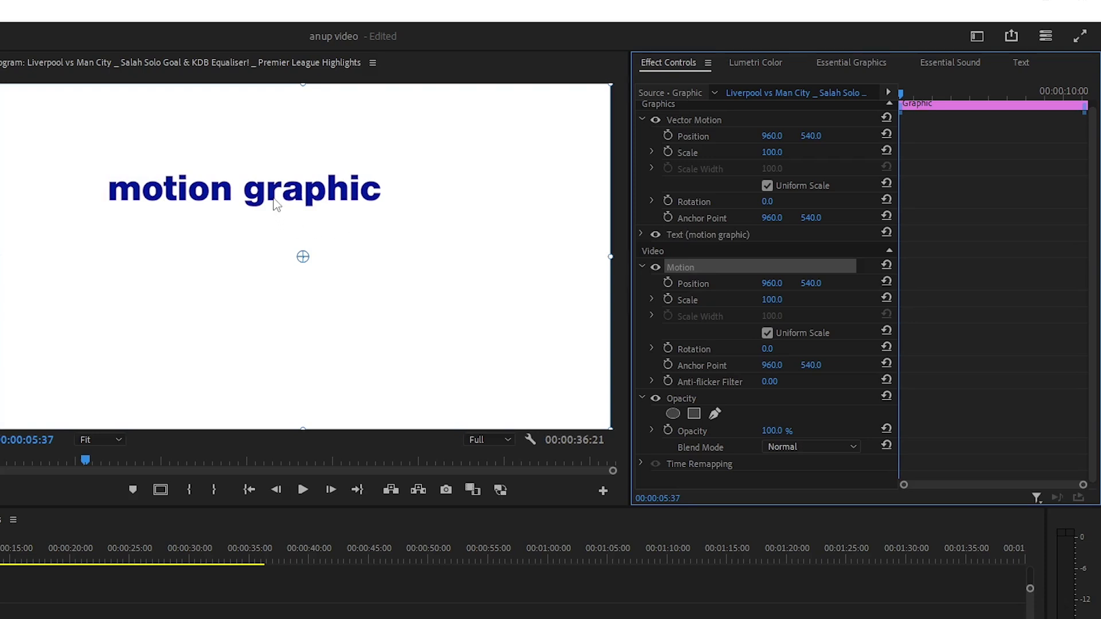
left_click(289, 221)
mouse_move(289, 220)
left_mouse_down()
mouse_move(332, 244)
mouse_move(227, 160)
mouse_move(308, 186)
mouse_move(308, 121)
mouse_move(298, 290)
mouse_move(307, 112)
left_mouse_up()
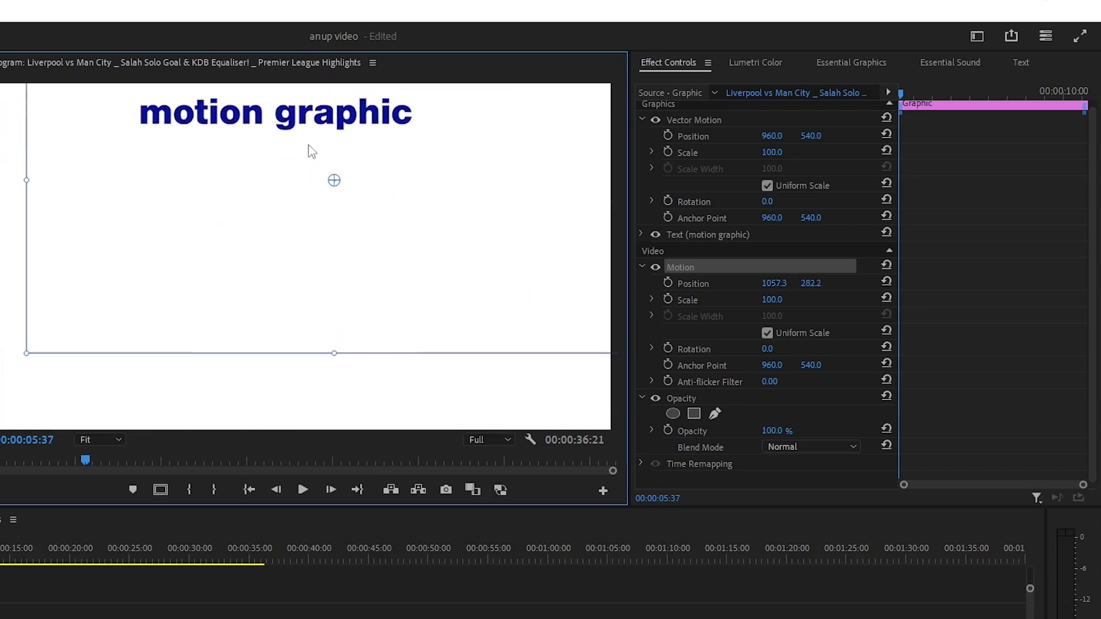
mouse_move(308, 117)
left_mouse_down()
mouse_move(311, 312)
mouse_move(296, 394)
mouse_move(526, 99)
left_mouse_up()
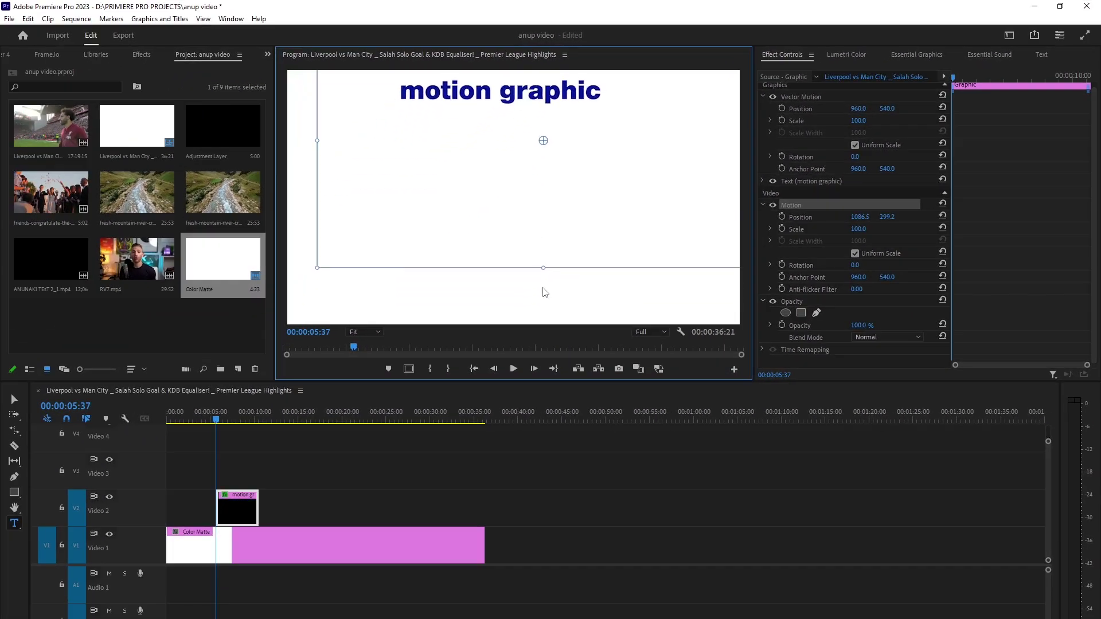
Trim the title clip on Video 2 to start earlier and park the playhead near its start
left_click(234, 510)
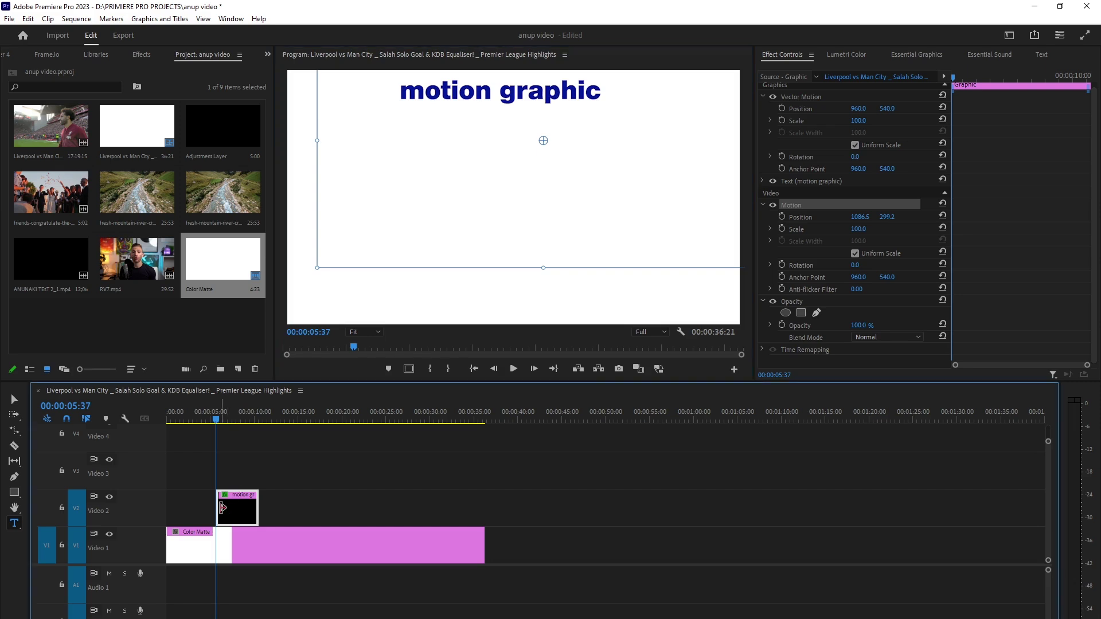
left_click_drag(217, 507, 176, 507)
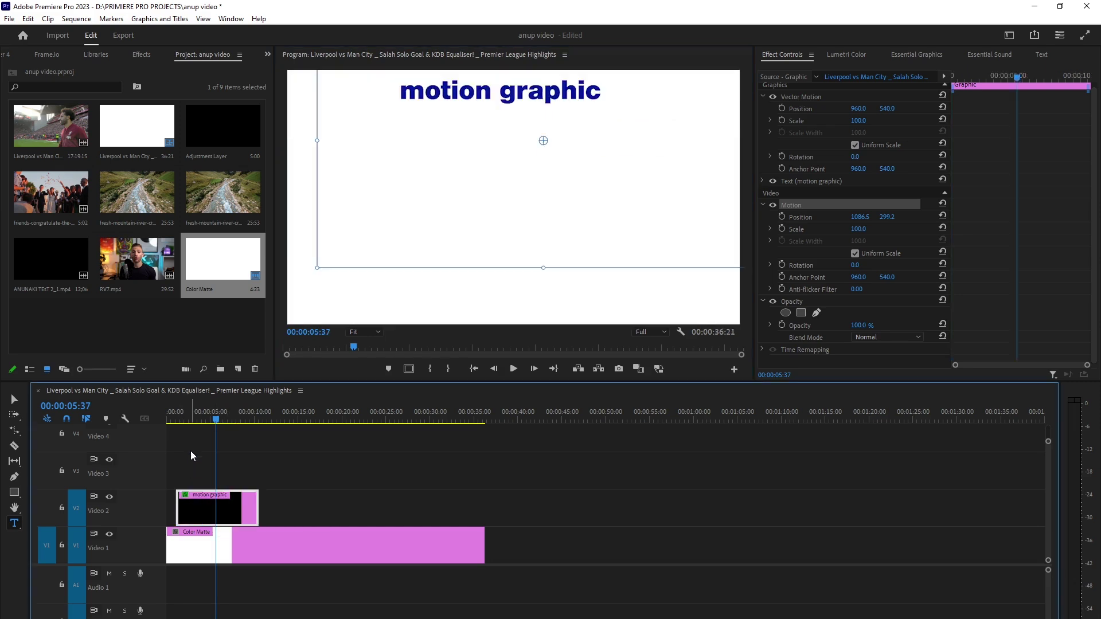
left_click(188, 417)
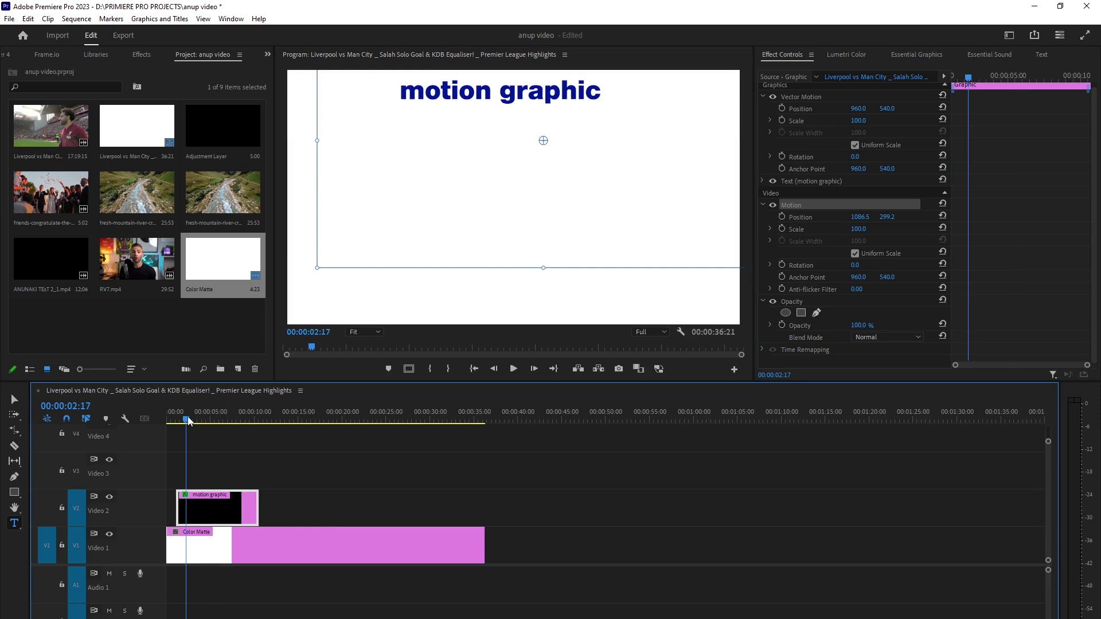
mouse_move(188, 416)
left_mouse_down()
mouse_move(275, 435)
mouse_move(187, 422)
left_mouse_up()
left_click(231, 495)
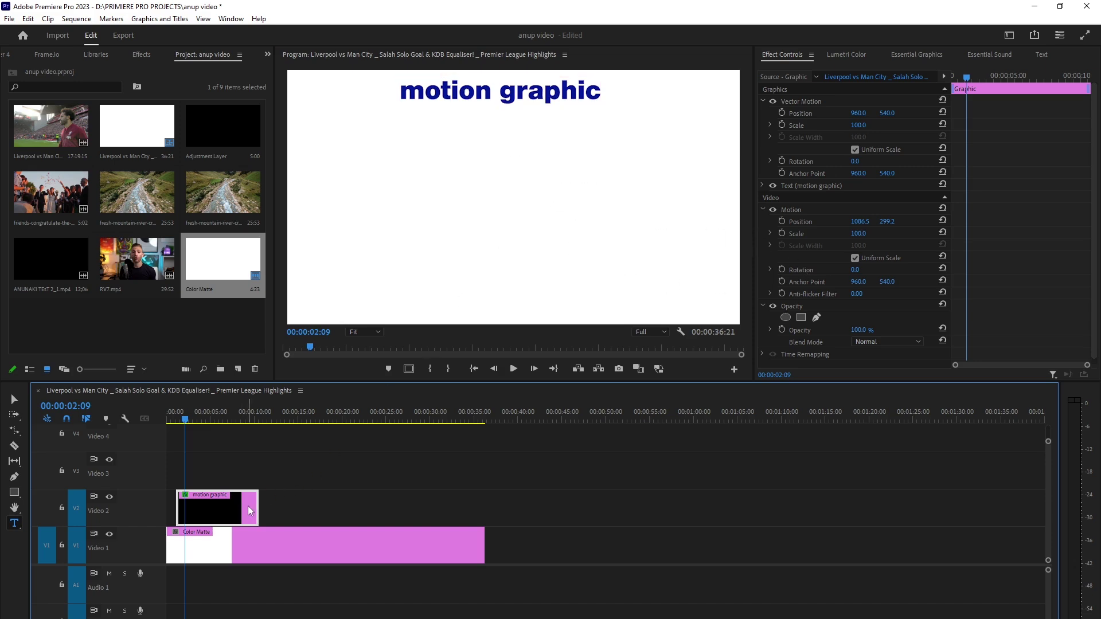
left_click_drag(243, 422, 181, 423)
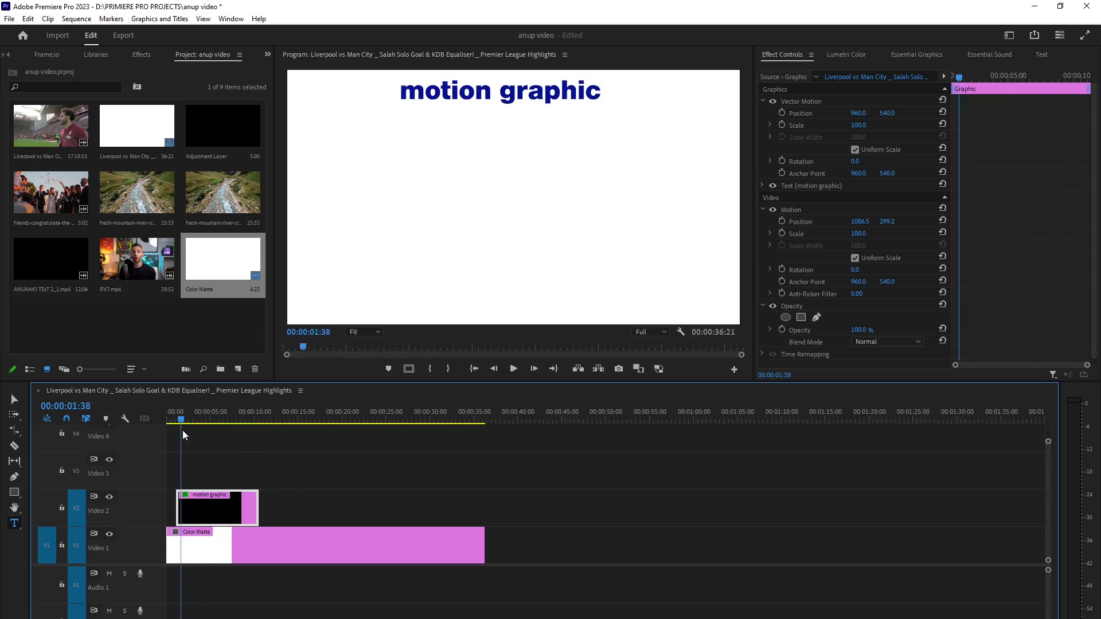
Keyframe Position at 00:00:01:38 and at 00:00:09:36 with the title pushed down to Y 1141.2
left_click(783, 223)
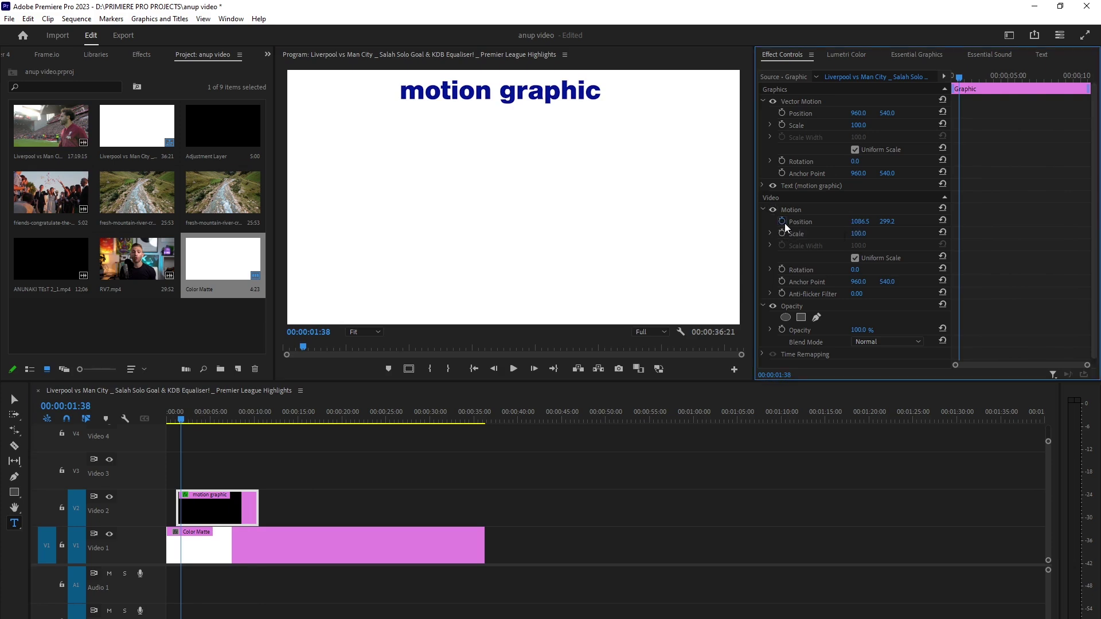
left_click_drag(221, 418, 251, 419)
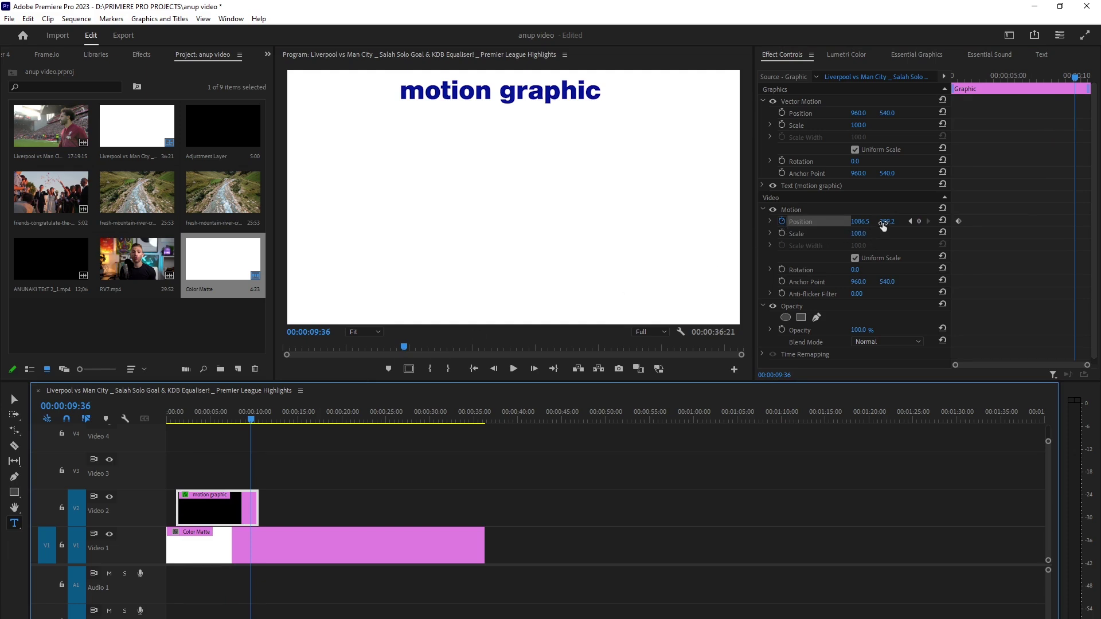
left_click_drag(883, 223, 1095, 223)
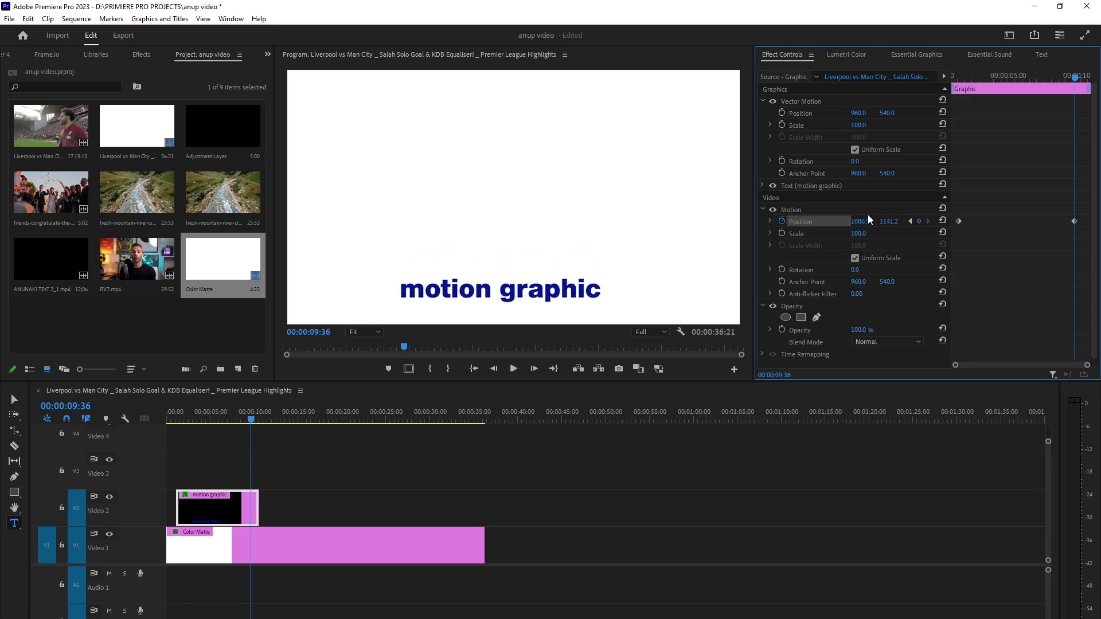
Play back and scrub through the title's downward slide
left_click(178, 421)
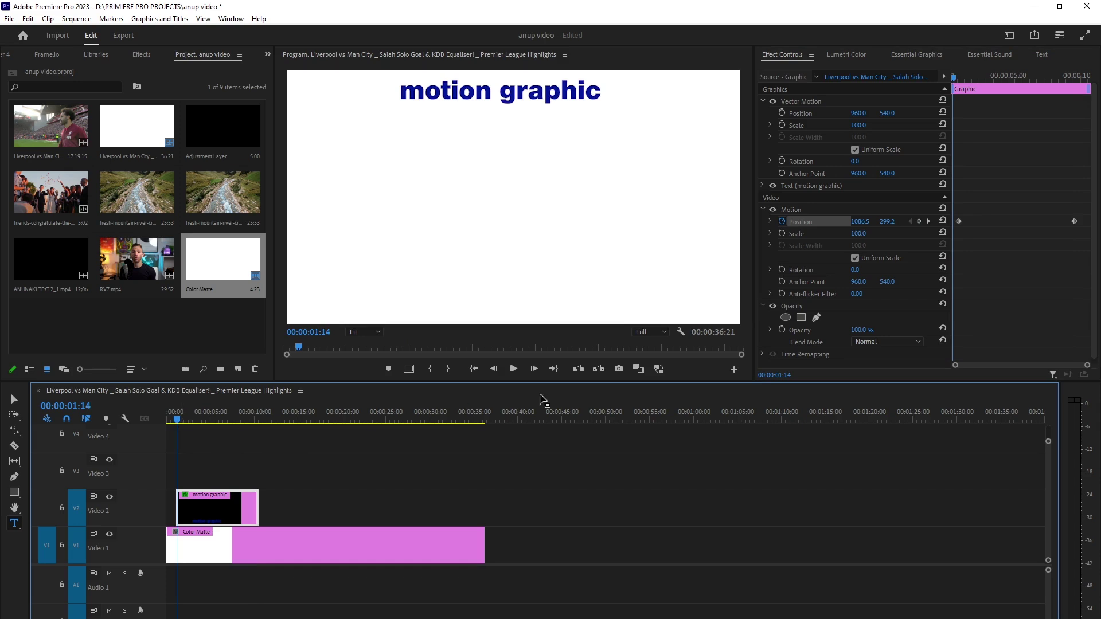
left_click(514, 370)
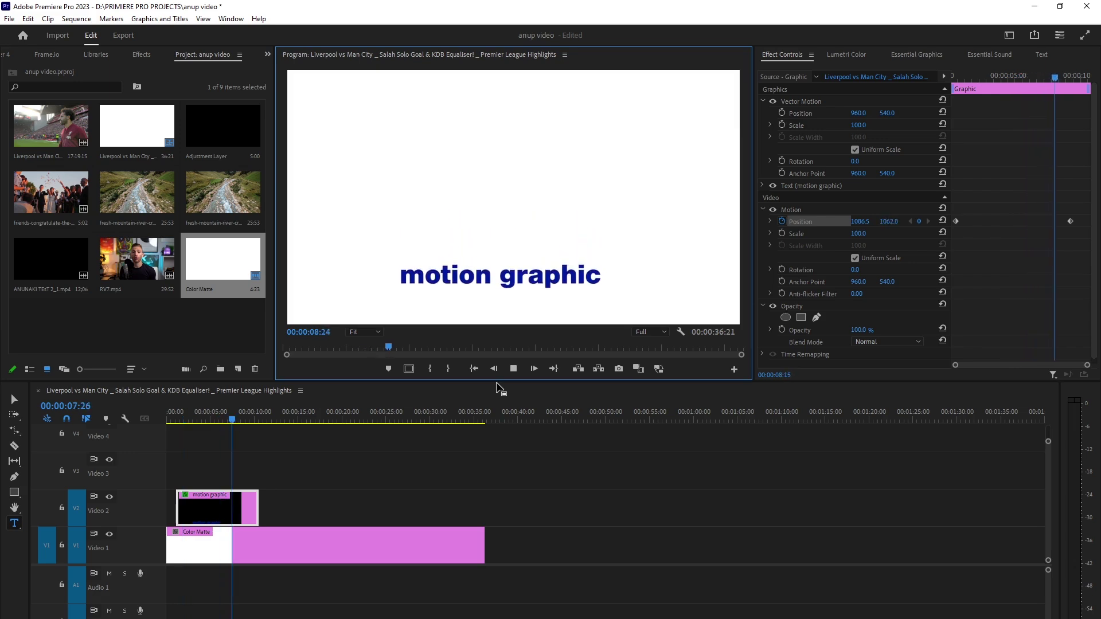
left_click_drag(973, 89, 994, 92)
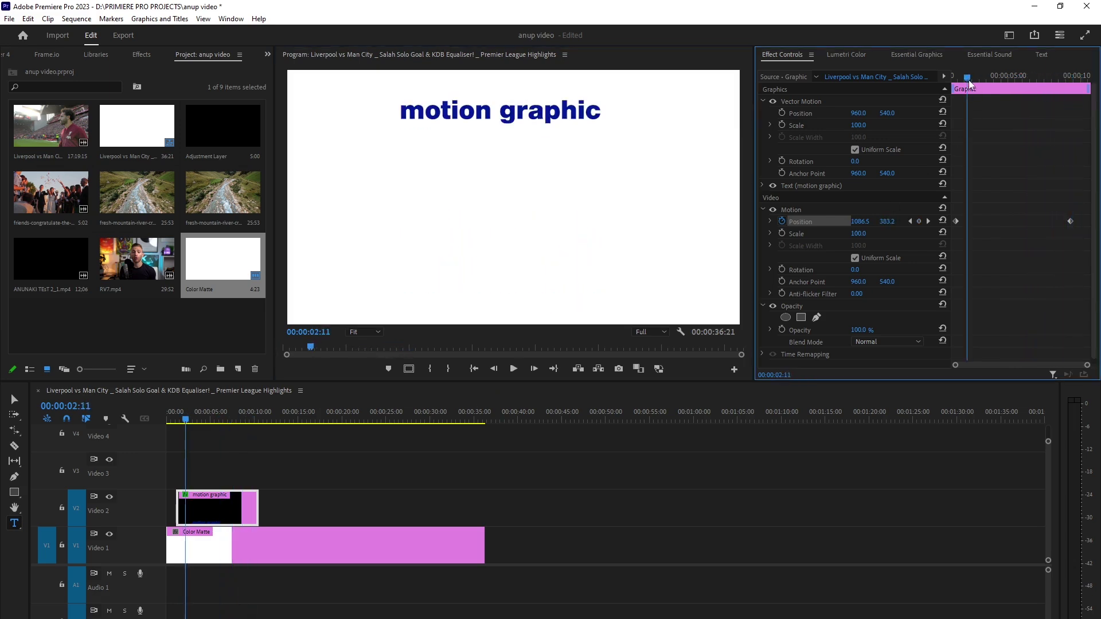
mouse_move(179, 423)
left_mouse_down()
mouse_move(214, 425)
mouse_move(213, 454)
mouse_move(234, 463)
mouse_move(197, 489)
left_mouse_up()
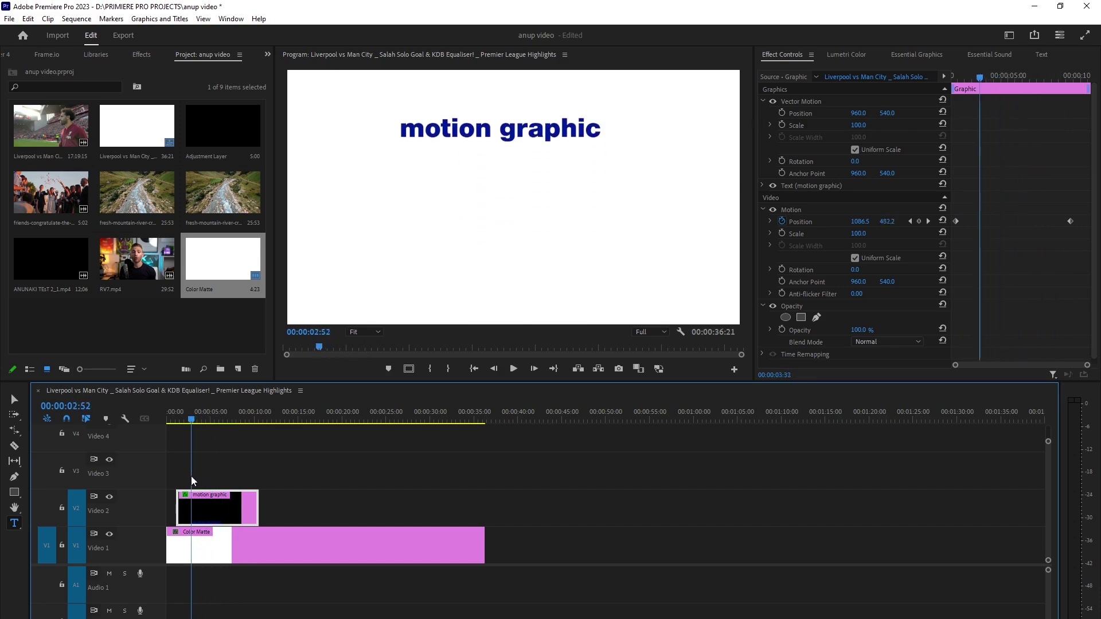
left_click(513, 369)
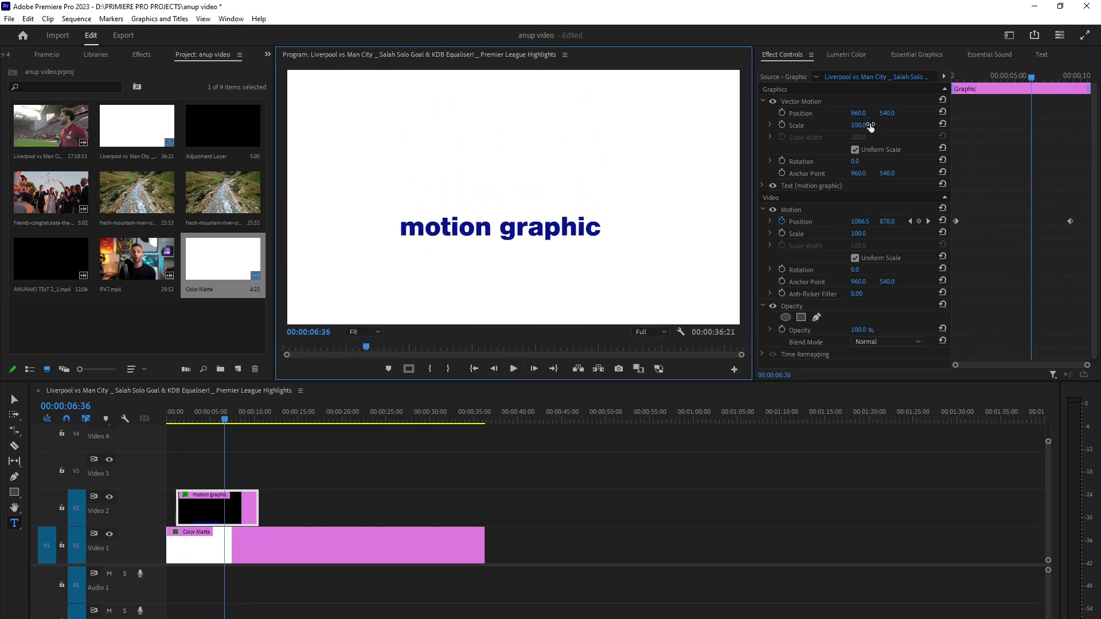
left_click(958, 81)
left_click_drag(960, 86, 1012, 106)
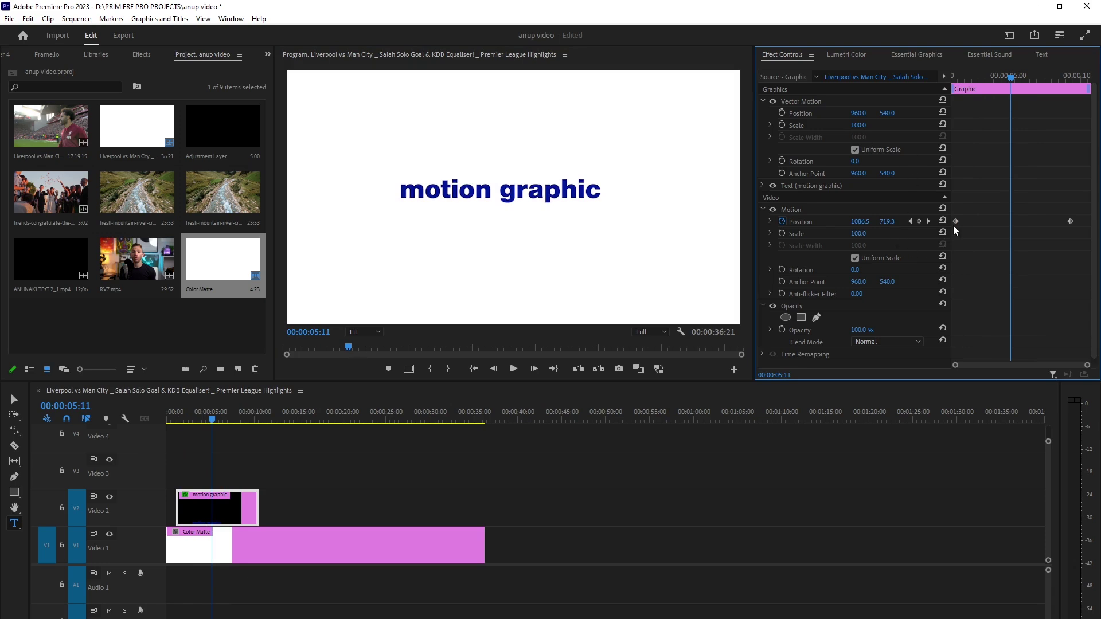
mouse_move(179, 416)
left_mouse_down()
mouse_move(224, 423)
mouse_move(187, 425)
left_mouse_up()
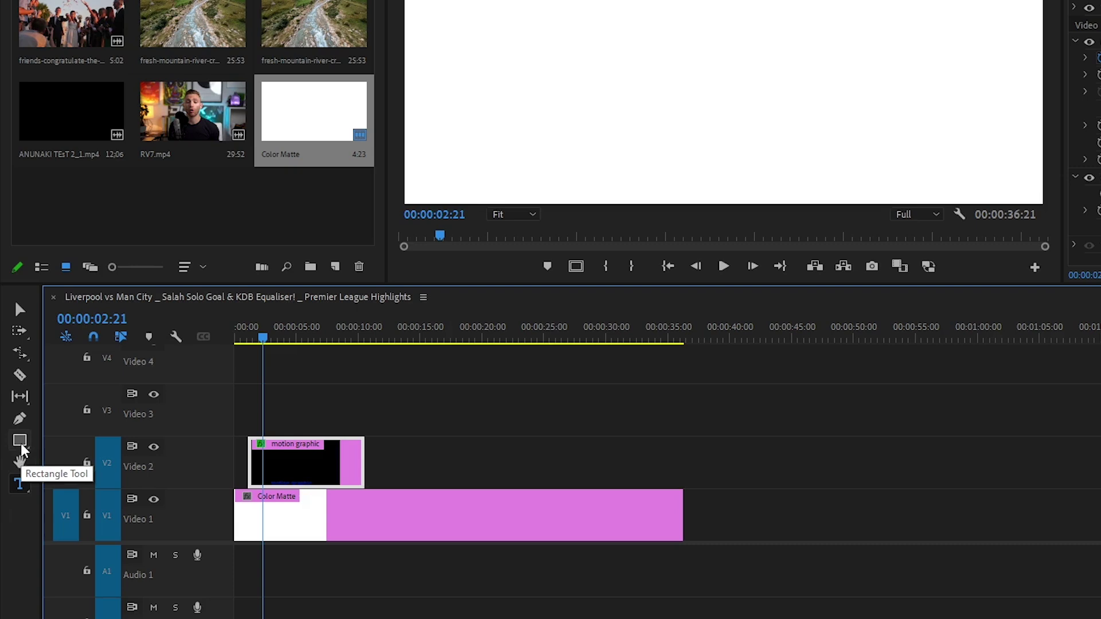
Draw a red circle with the Ellipse tool on the left of the frame and shift the title clip later
left_click(20, 443)
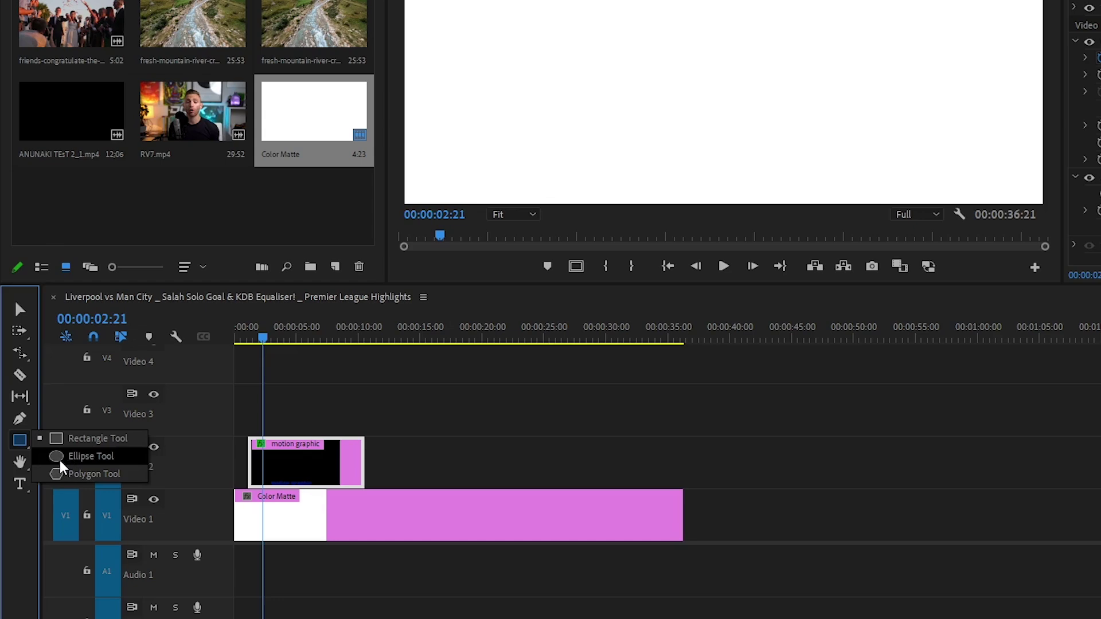
left_click(61, 463)
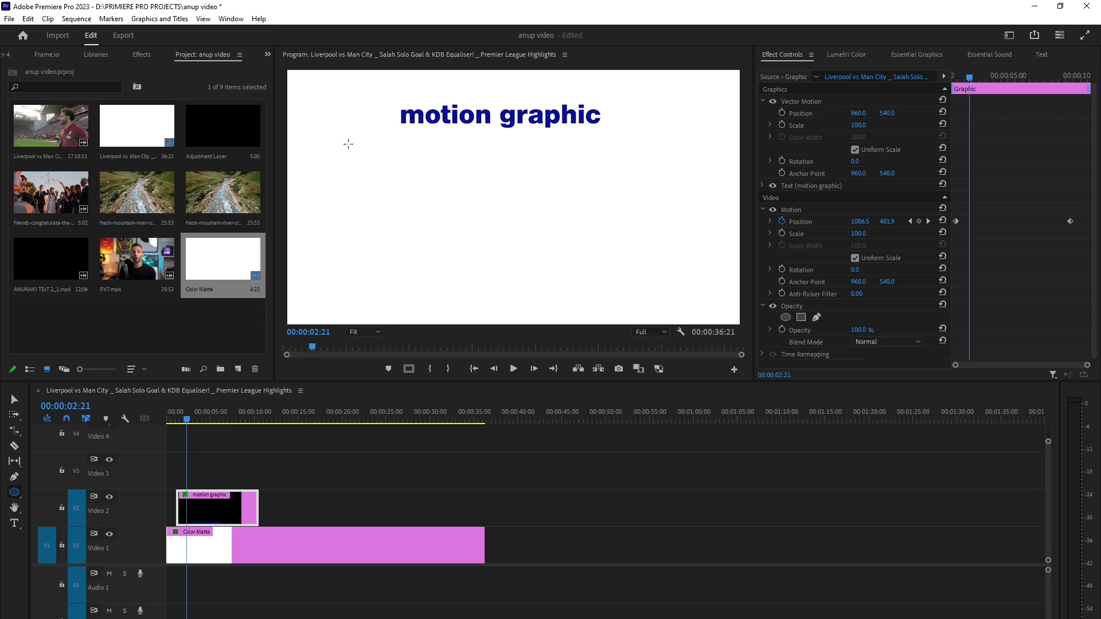
left_click_drag(348, 144, 447, 241)
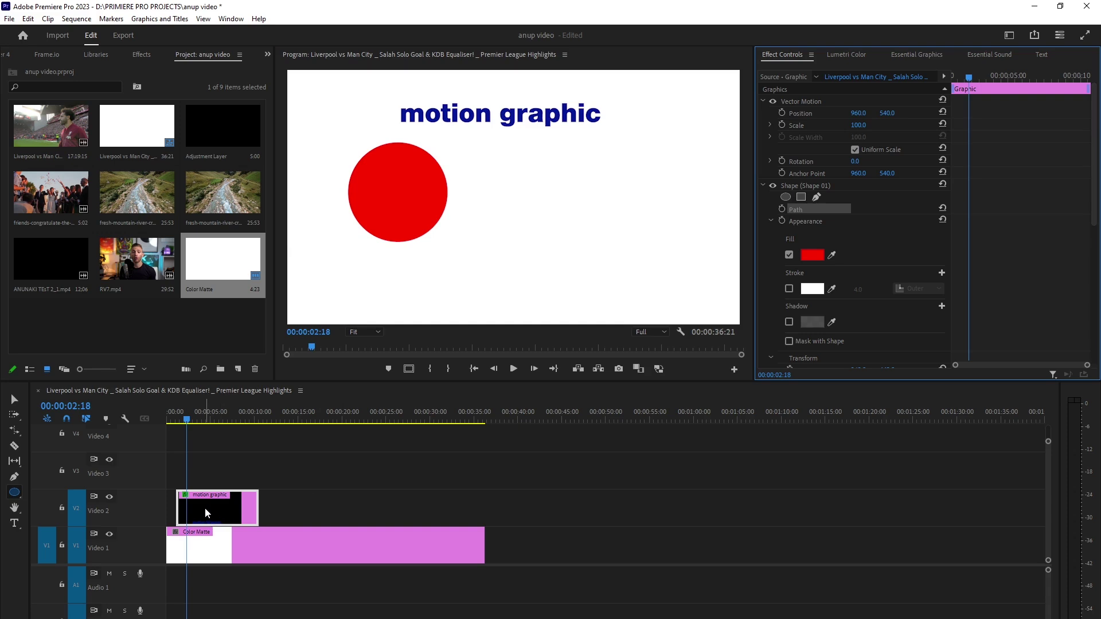
left_click_drag(205, 508, 212, 516)
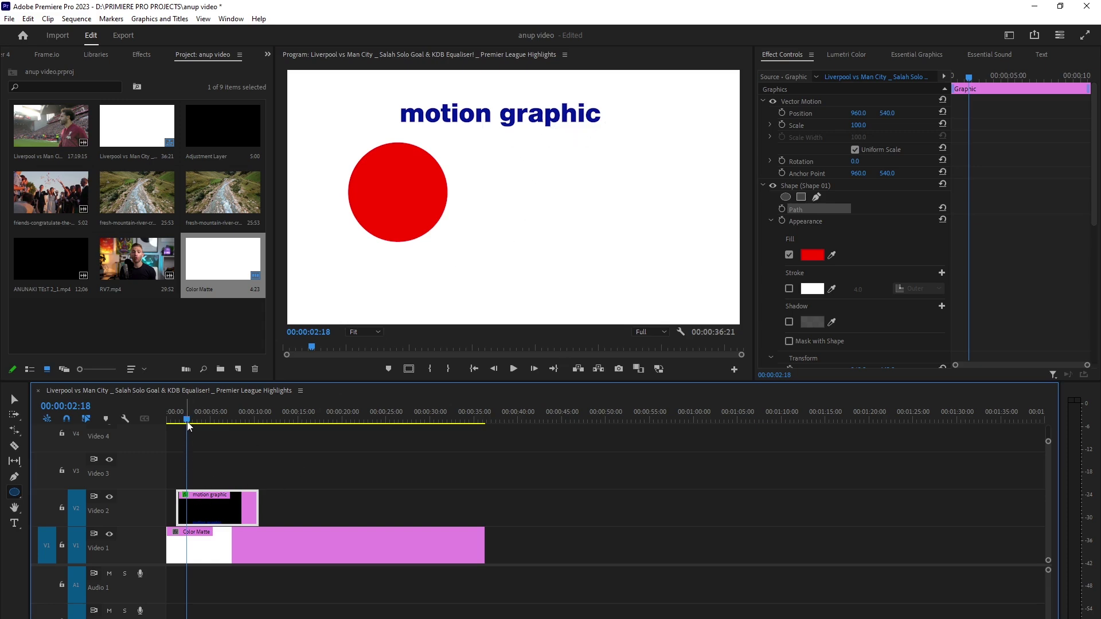
left_click_drag(187, 423, 180, 423)
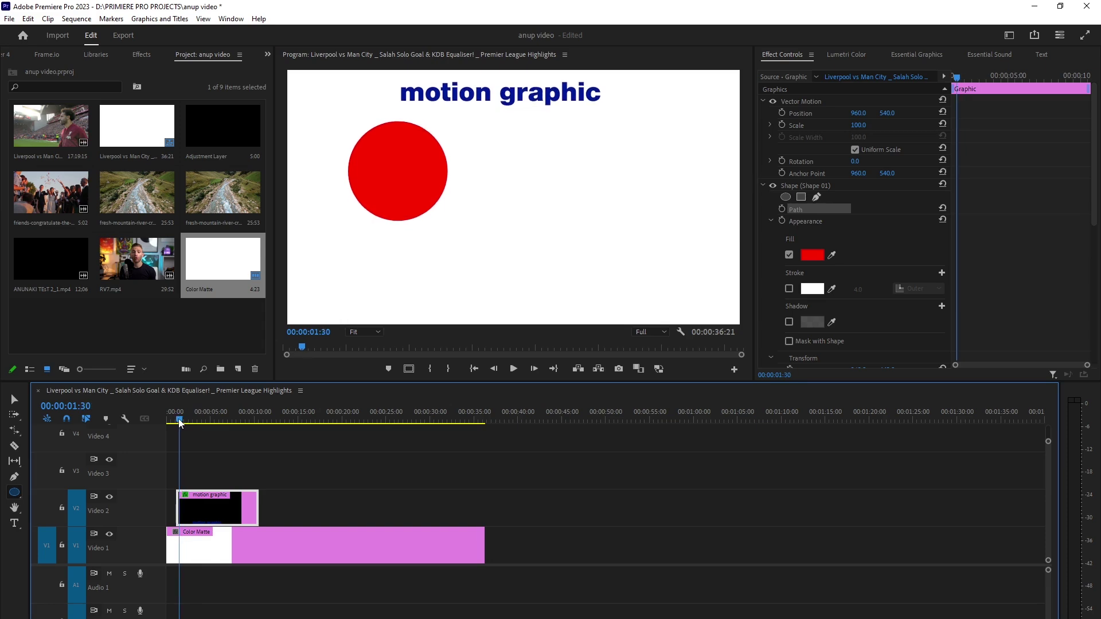
left_click(514, 370)
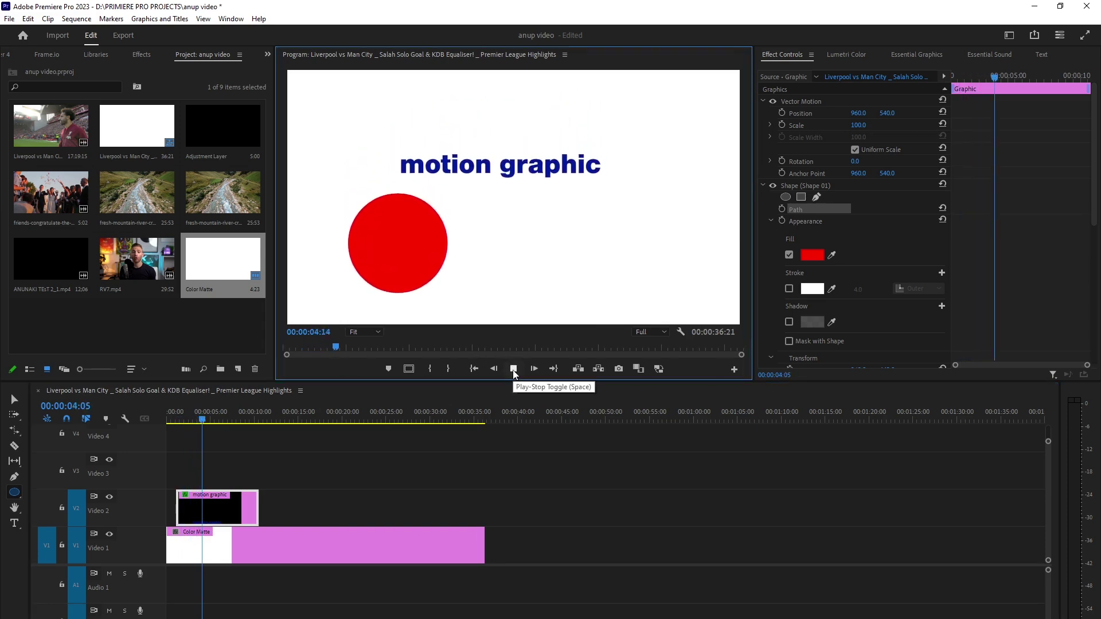
left_click(514, 370)
left_click(193, 421)
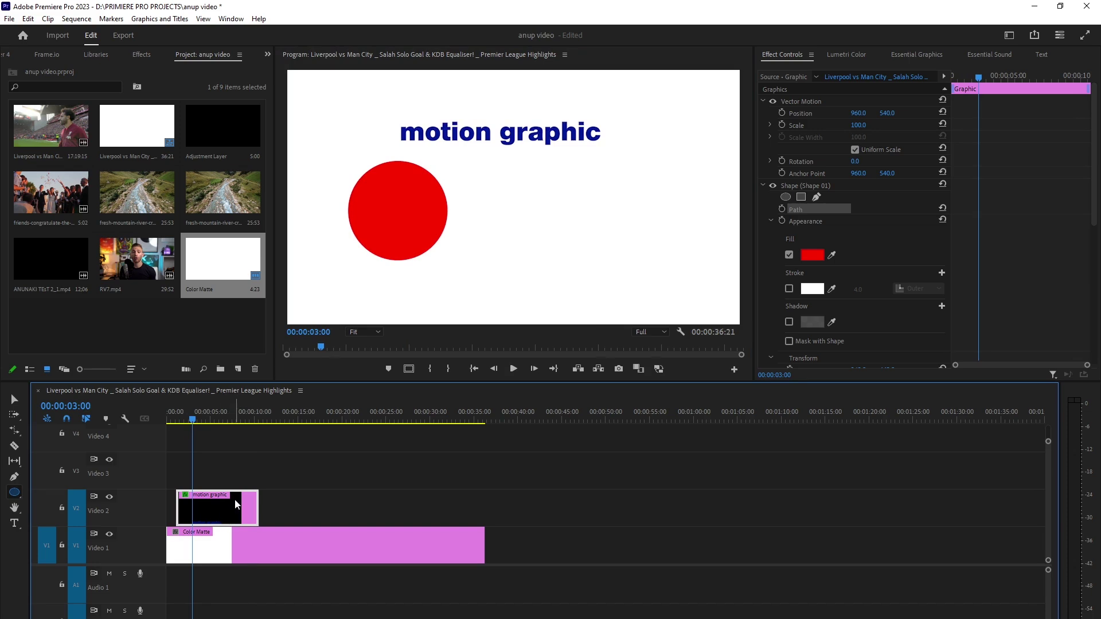
mouse_move(193, 421)
left_mouse_down()
mouse_move(232, 435)
mouse_move(190, 445)
mouse_move(232, 449)
mouse_move(187, 452)
left_mouse_up()
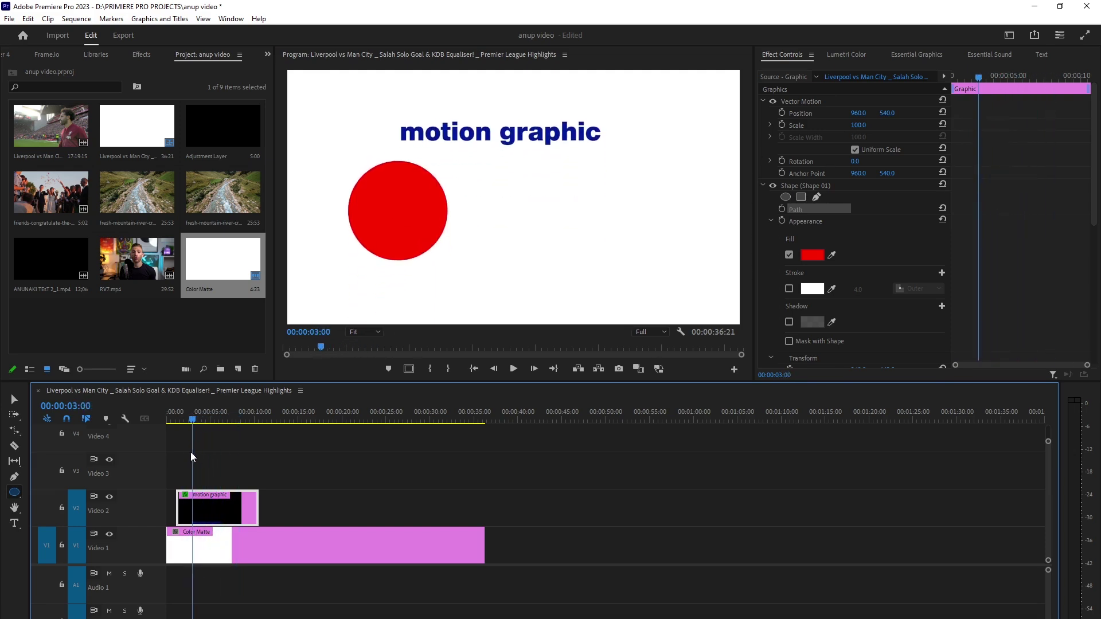
left_click(218, 466)
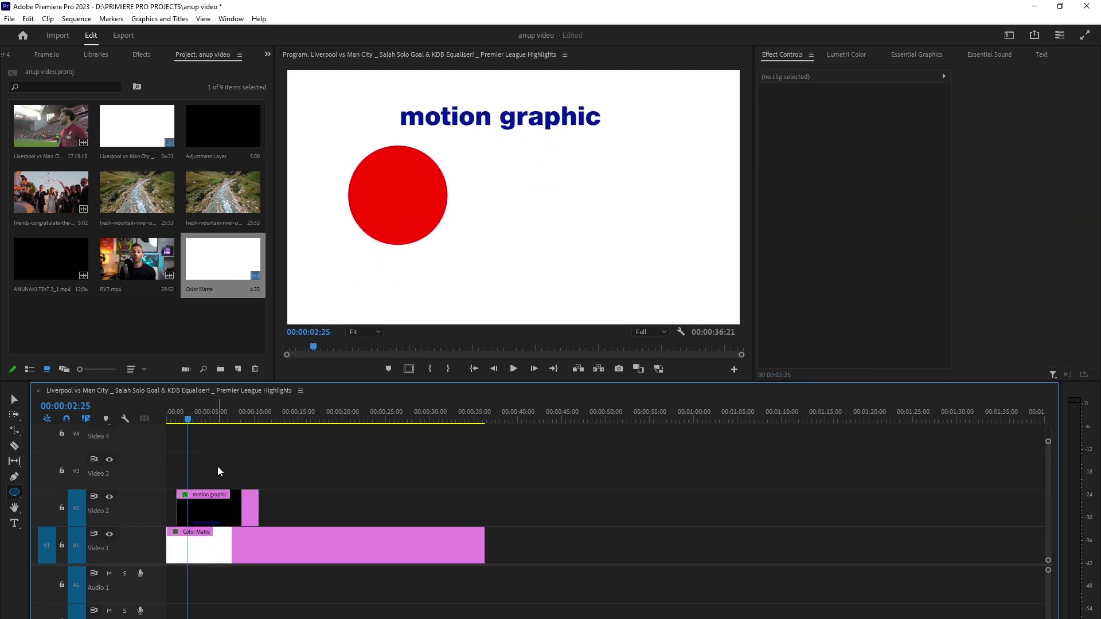
Delete the title clip, draw a larger centred red circle, and lengthen its Graphic clip
left_click(243, 517)
key("Delete")
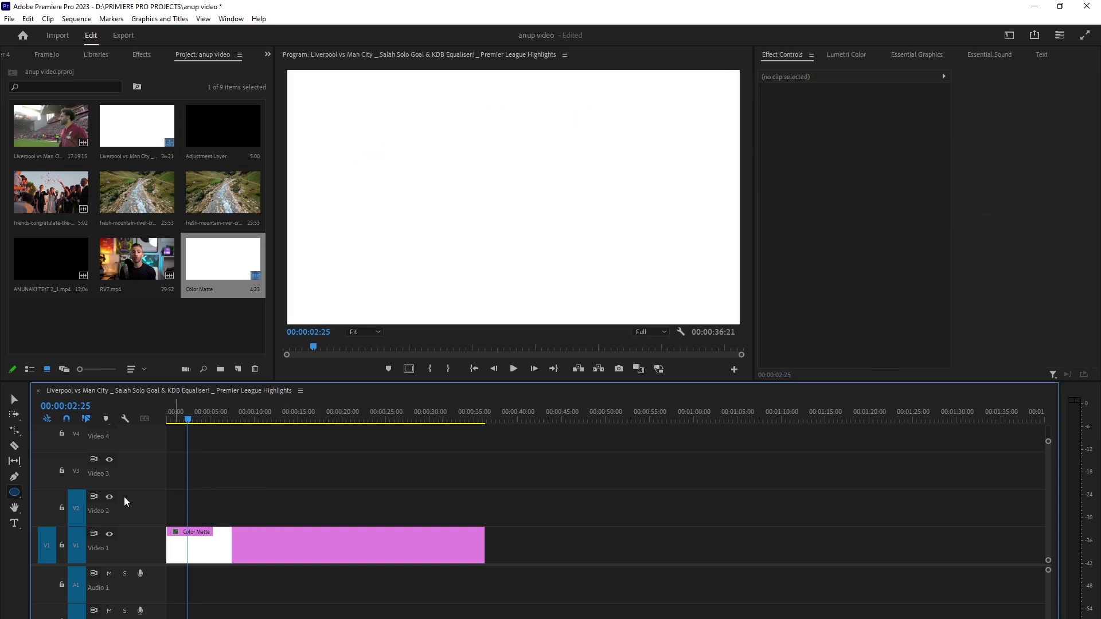
left_click(17, 490)
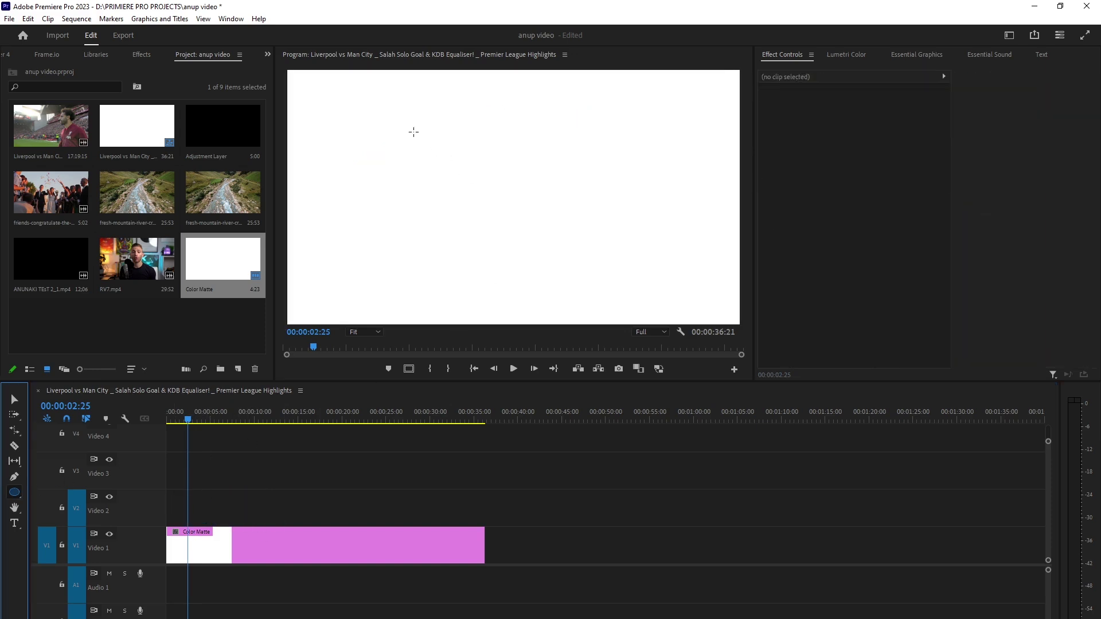
mouse_move(413, 130)
left_mouse_down()
mouse_move(554, 270)
mouse_move(545, 246)
left_mouse_up()
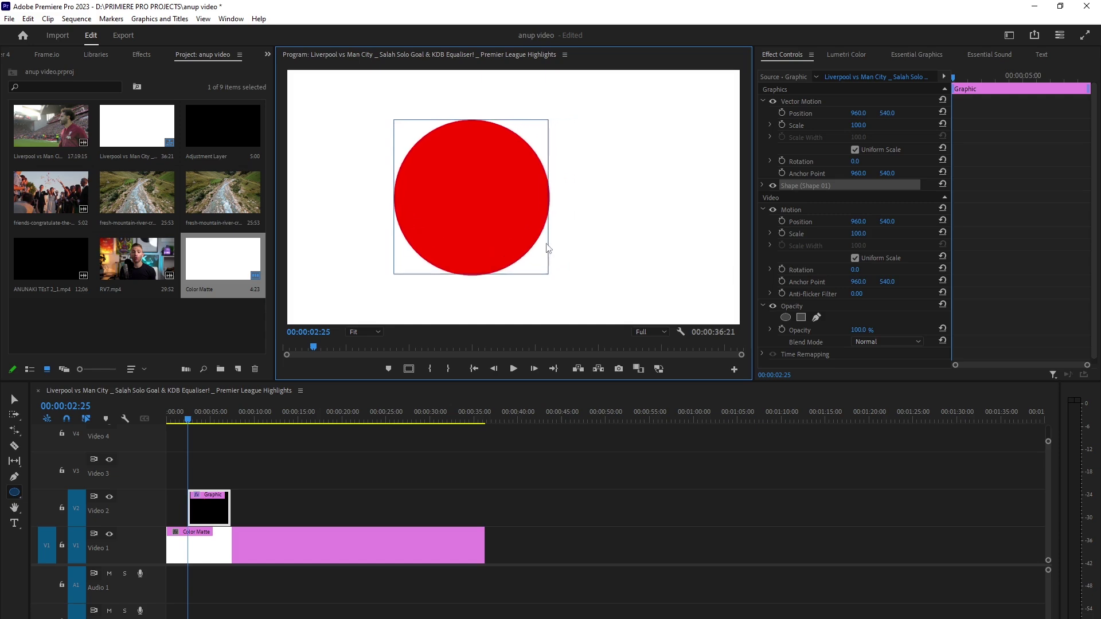
left_click(198, 418)
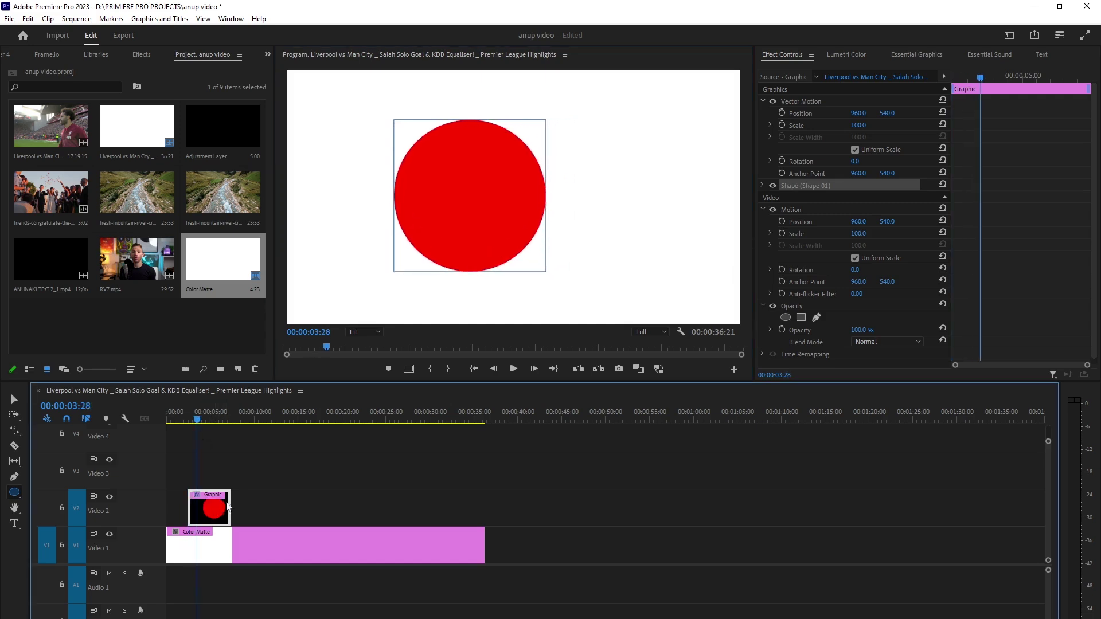
left_click_drag(224, 505, 238, 499)
left_click(238, 499)
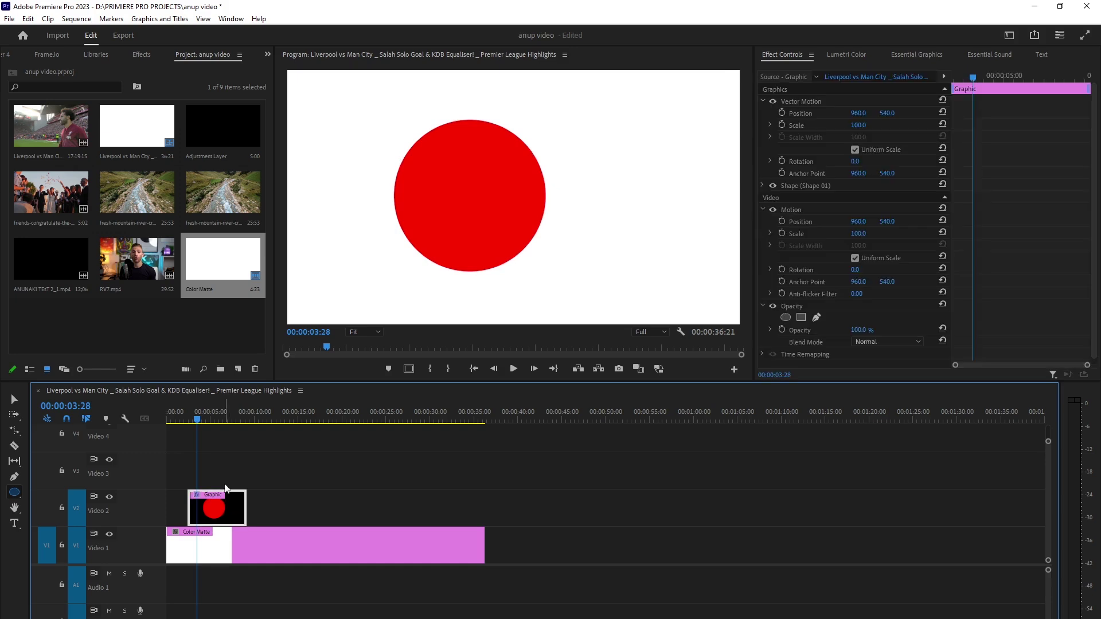
Keyframe the circle's Position from centre (960) to the right (1680.3) at 8:06
left_click(783, 221)
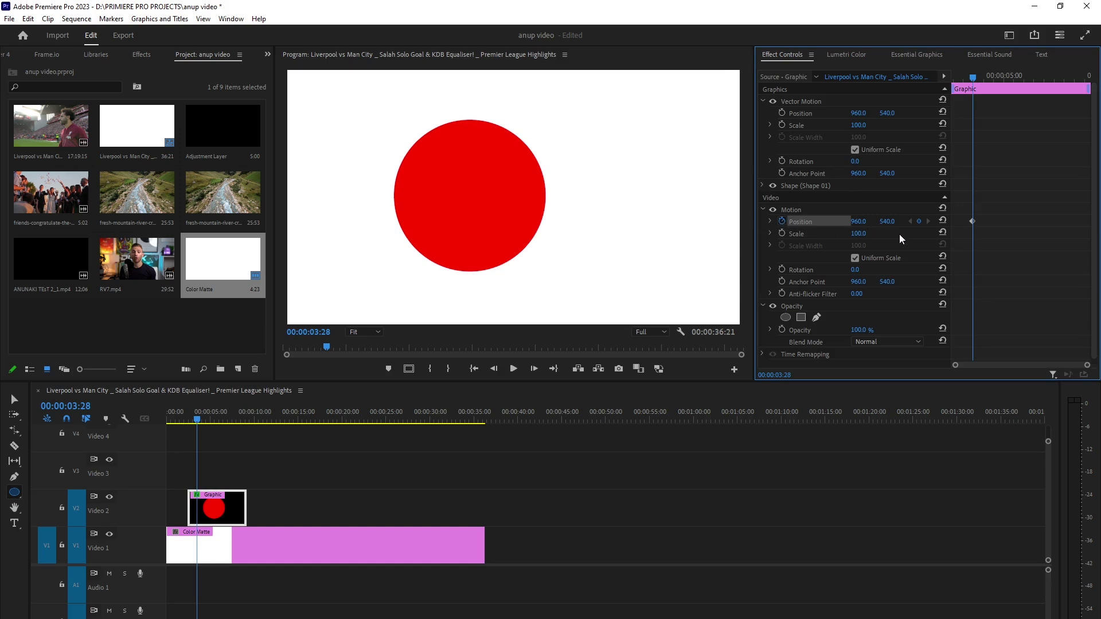
left_click_drag(208, 416, 237, 417)
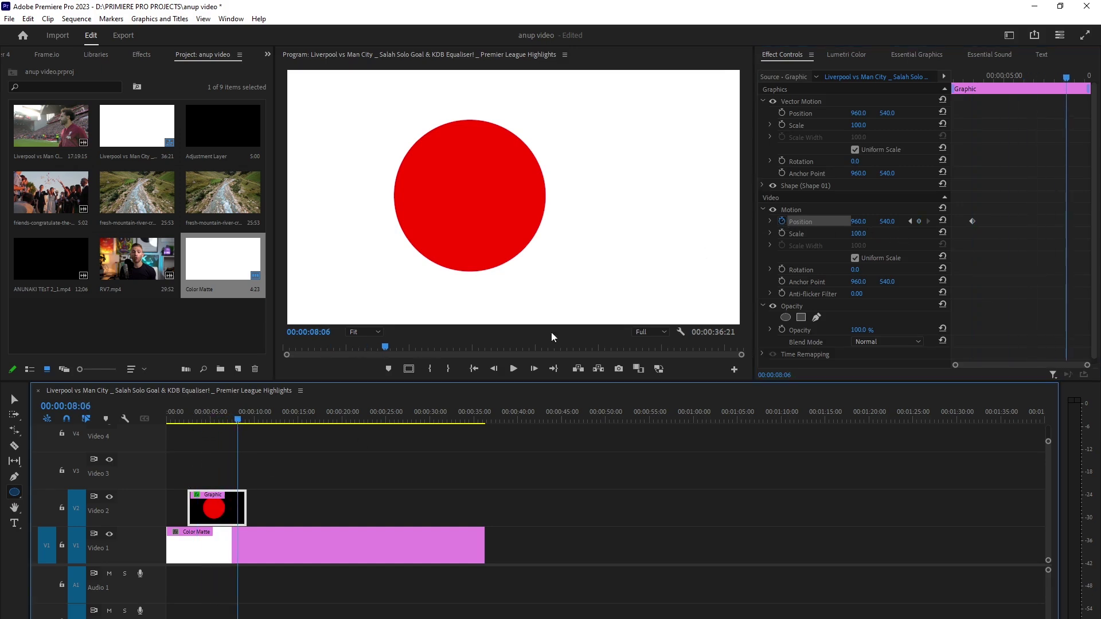
left_click(786, 210)
left_click_drag(475, 216, 642, 215)
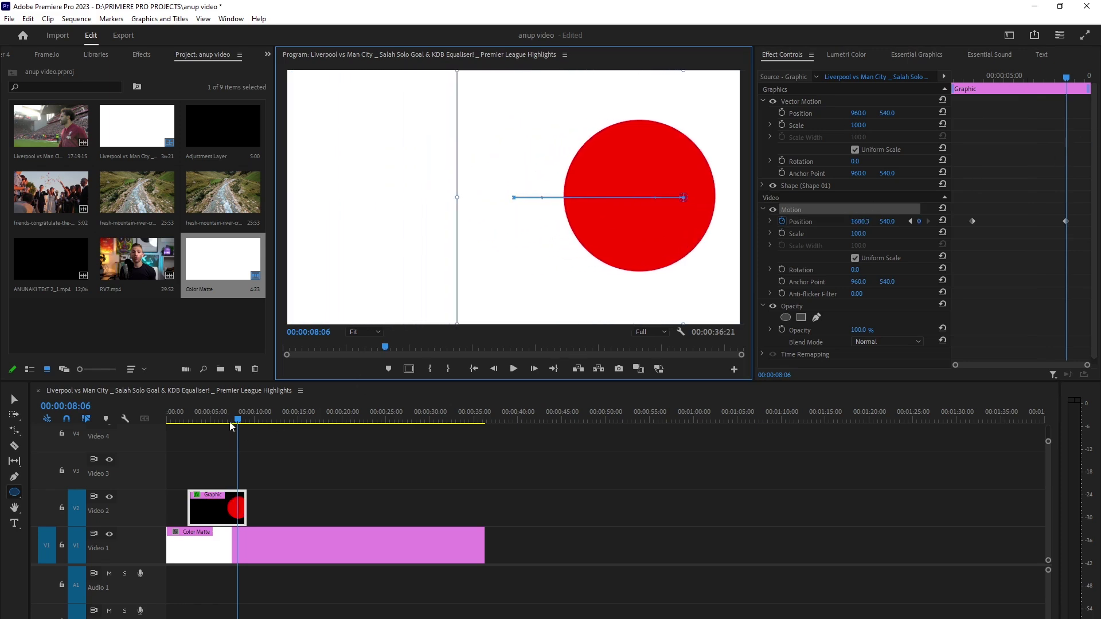
left_click_drag(238, 419, 197, 420)
left_click(1027, 191)
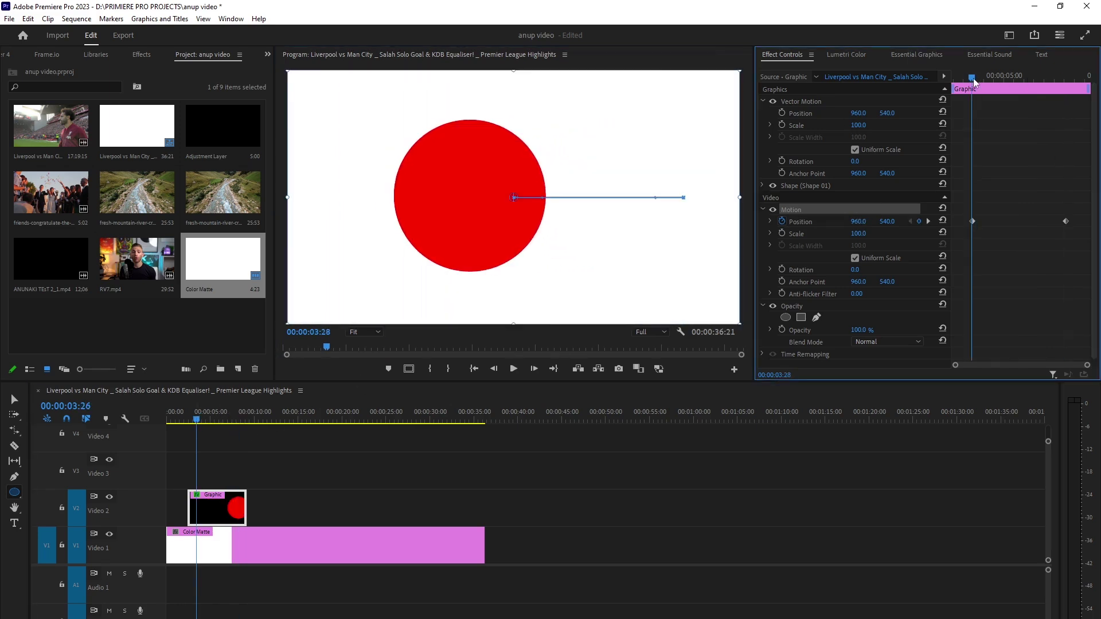
key("Right")
key("Right")
key("Right")
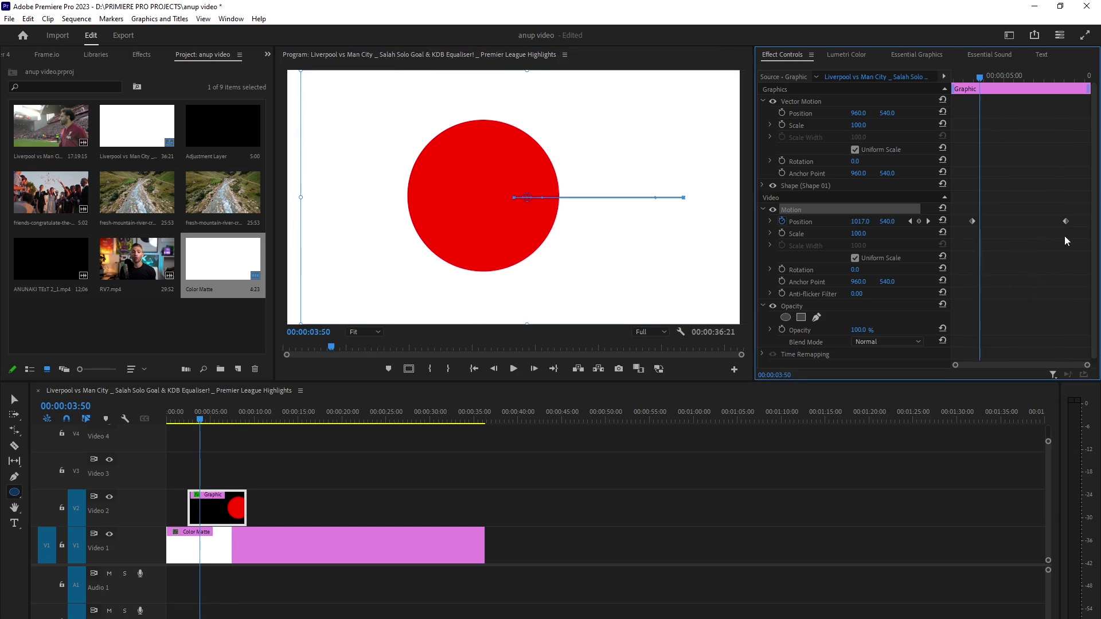
Set Ease Out on the first Position keyframe and Ease In on the second
right_click(975, 227)
mouse_move(1019, 319)
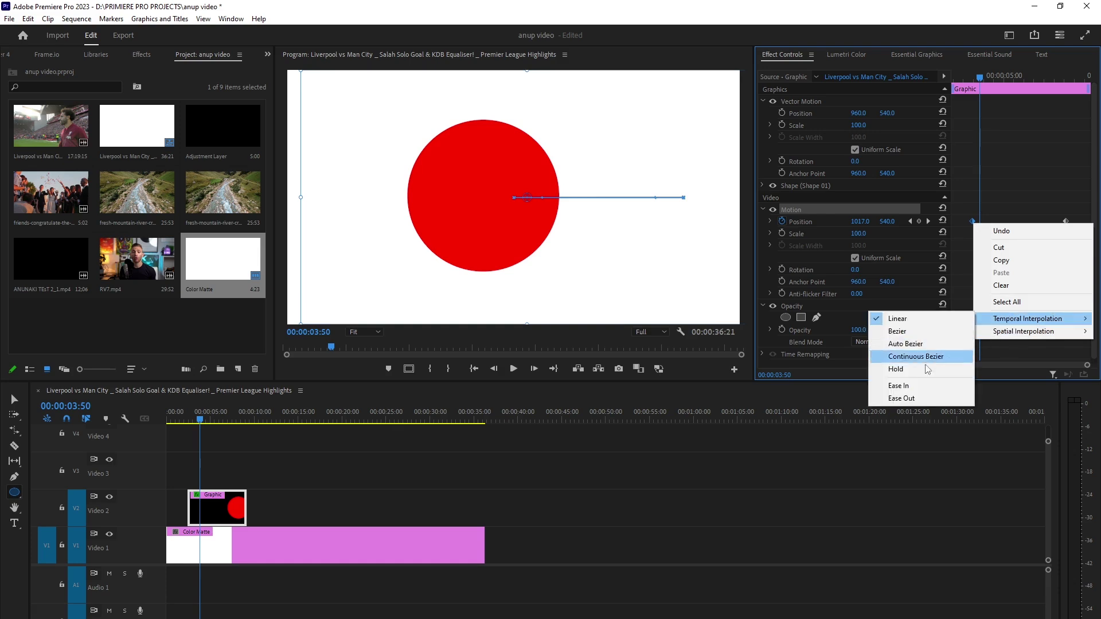
left_click(911, 399)
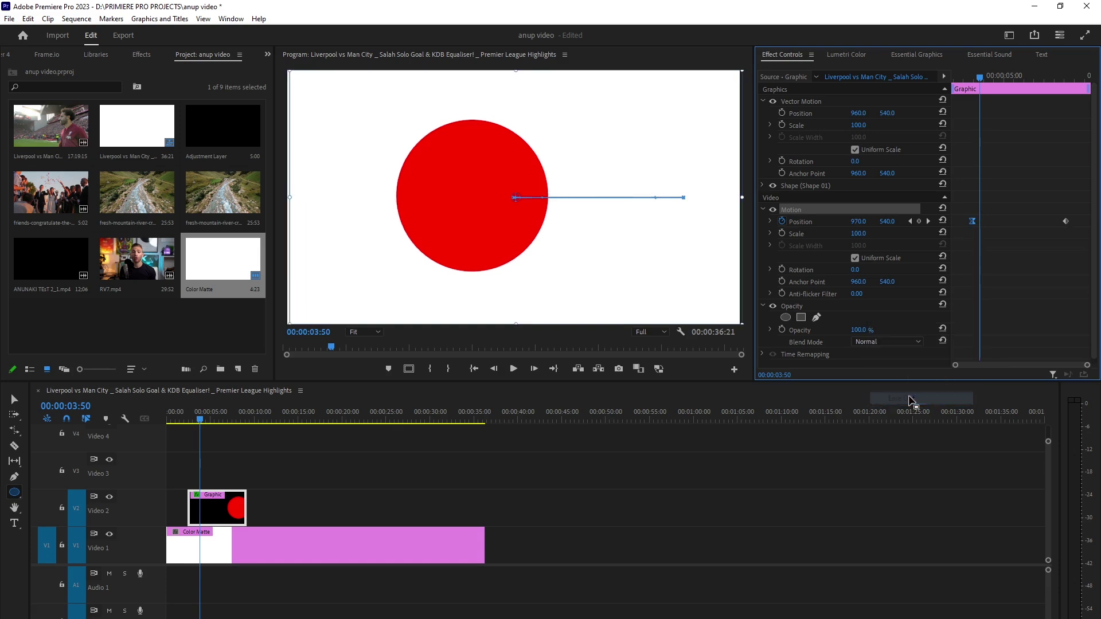
right_click(1065, 221)
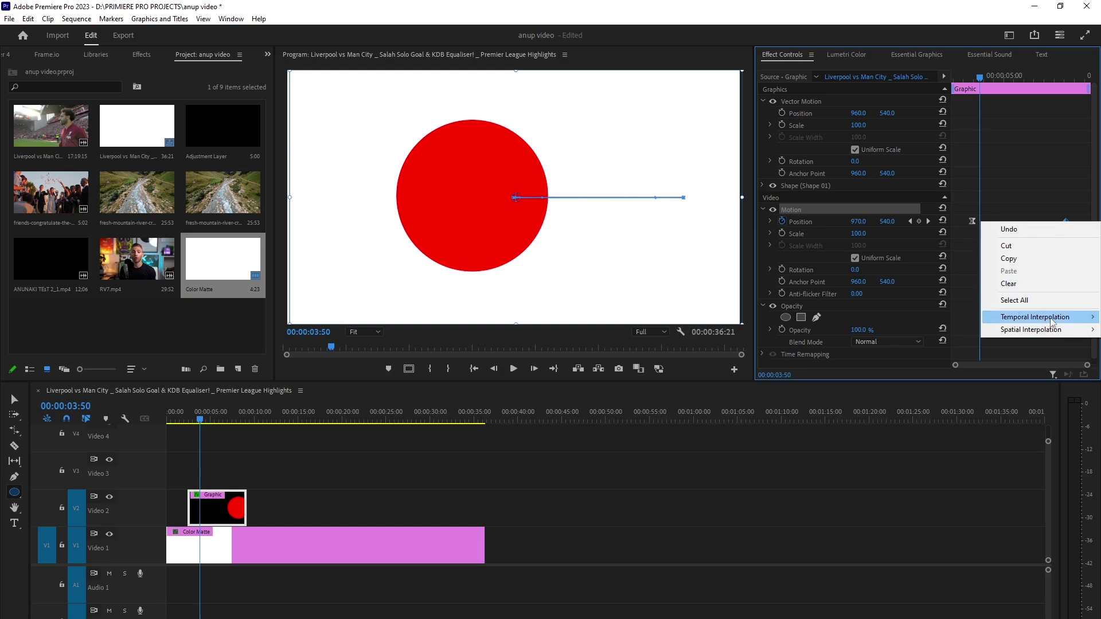
mouse_move(1051, 318)
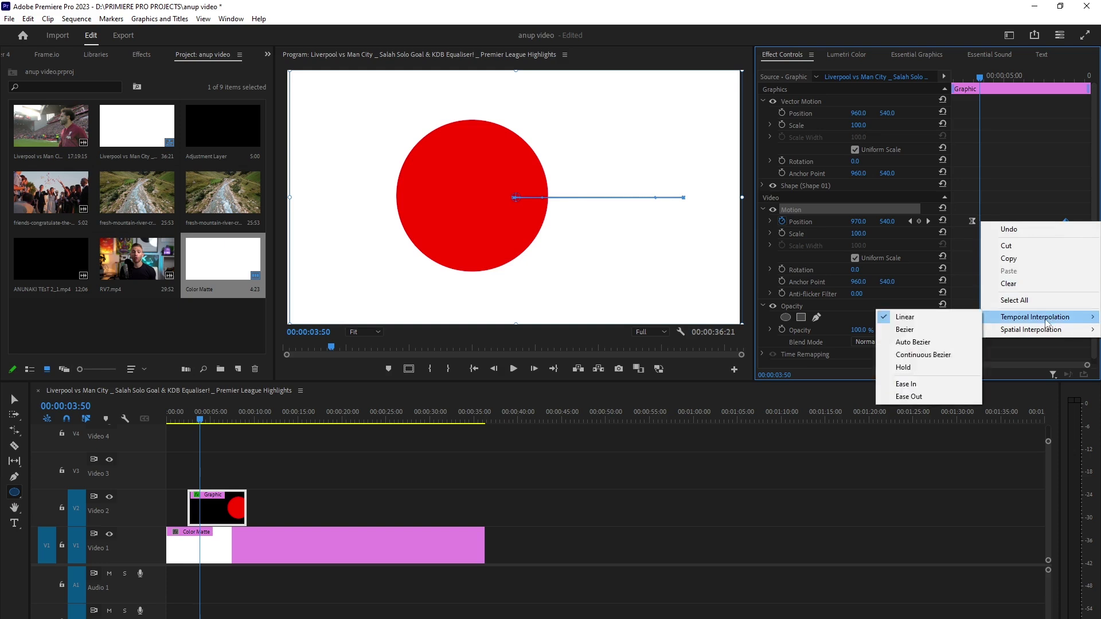
left_click(912, 384)
Scrub through the circle's slide to check the easing, then play it back from the start
left_click_drag(980, 78, 972, 83)
key("Down")
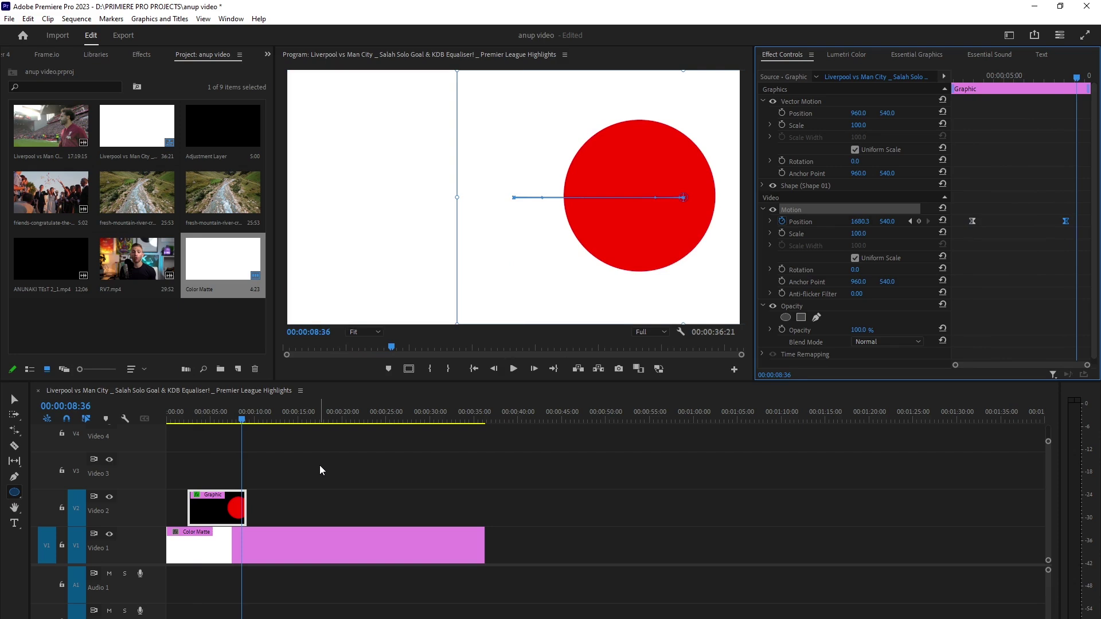
left_click(977, 79)
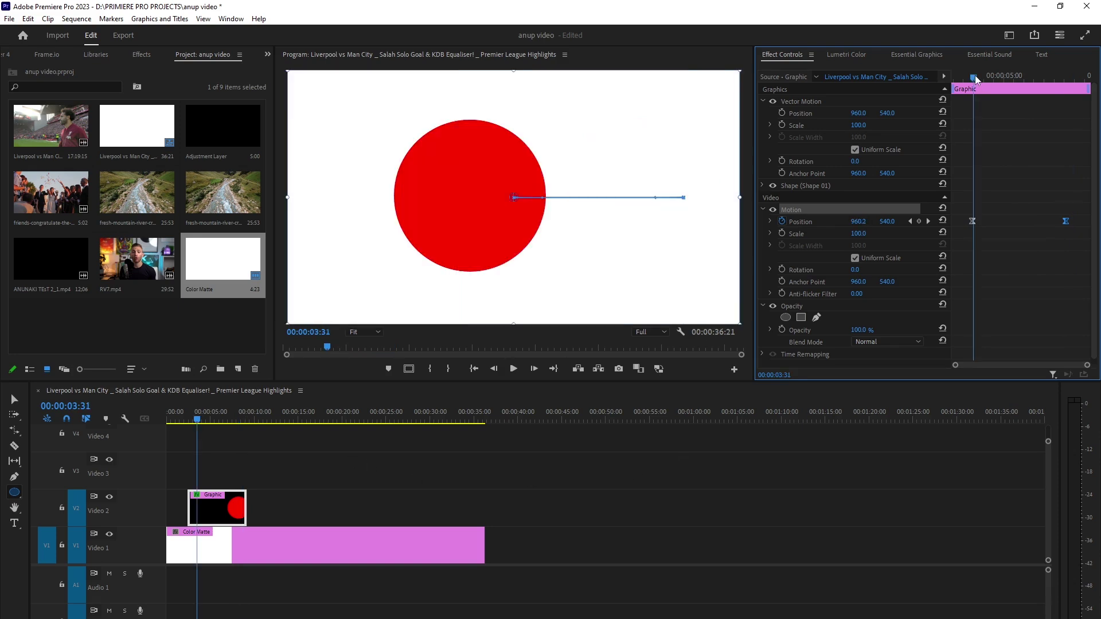
left_click_drag(975, 78, 1051, 115)
left_click_drag(1054, 112, 1068, 121)
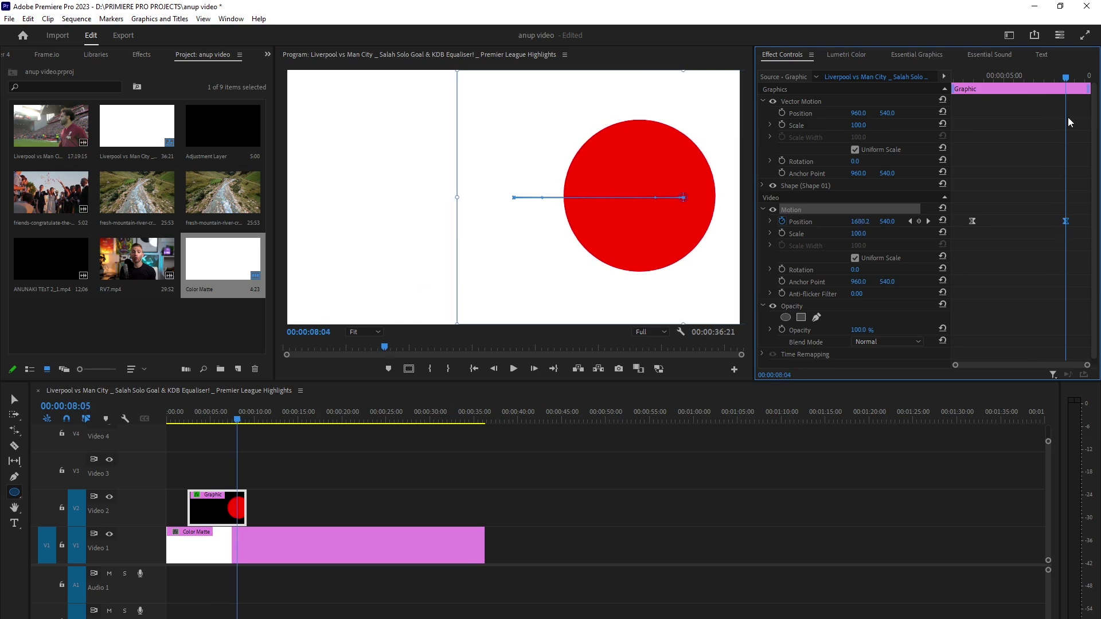
left_click(969, 78)
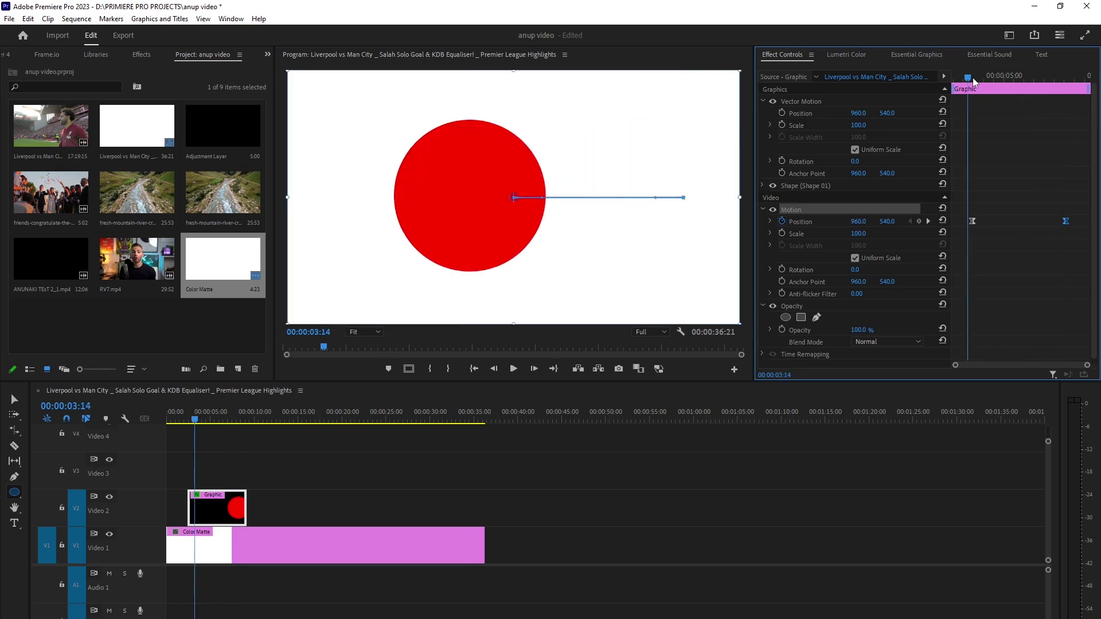
key("space")
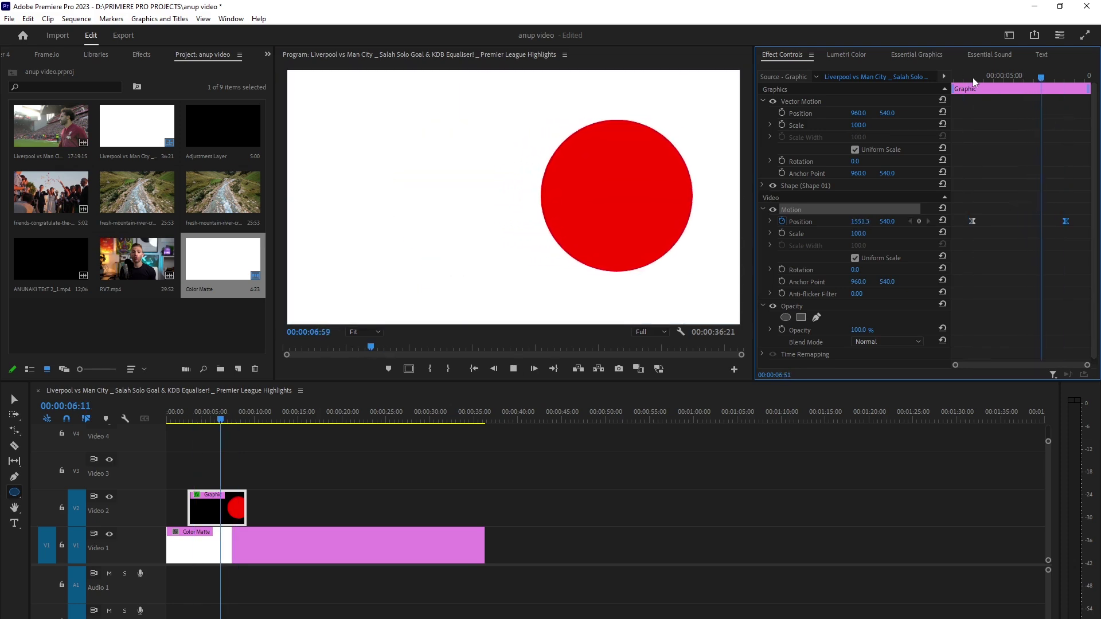
key("space")
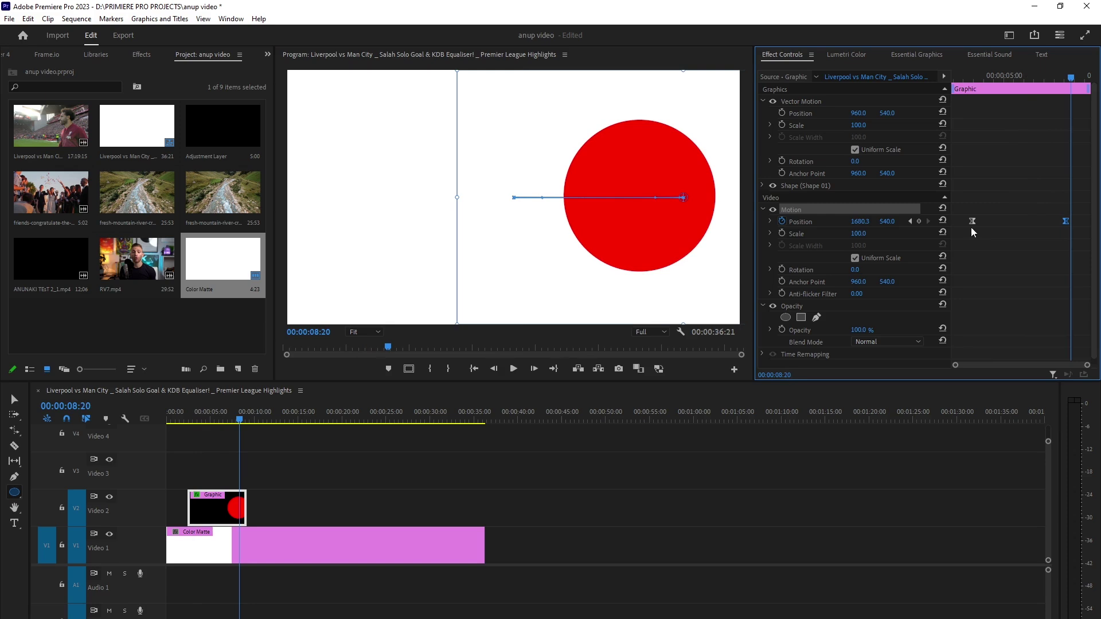